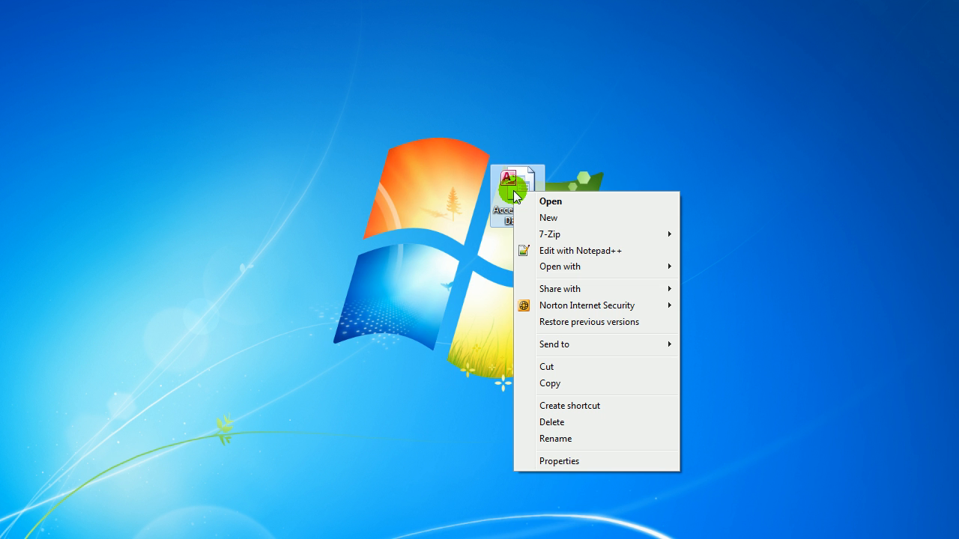
Open the desktop database with the second Access version offered and display the qryBookingDetailsExtended query
{"action": "mouse_move", "coordinate": [665, 268]}
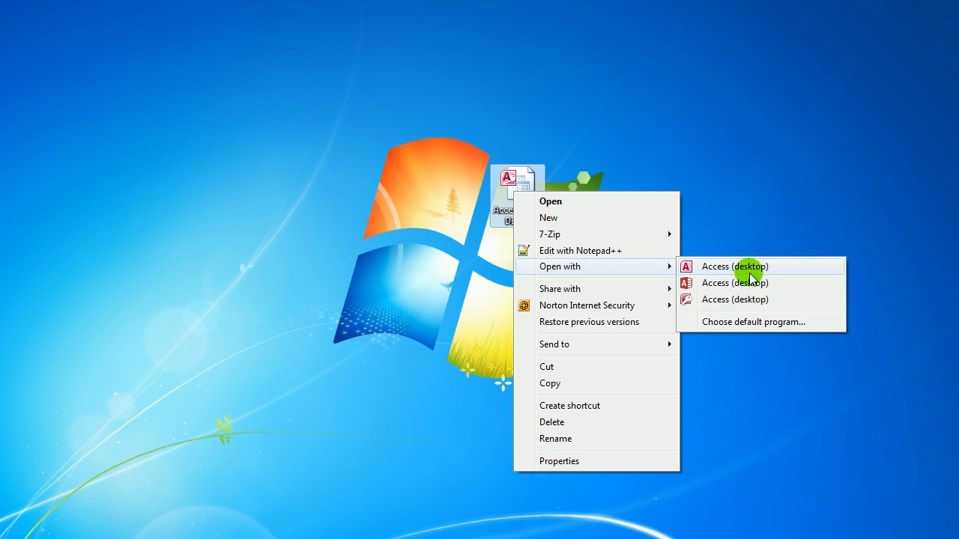
{"action": "left_click", "coordinate": [751, 290]}
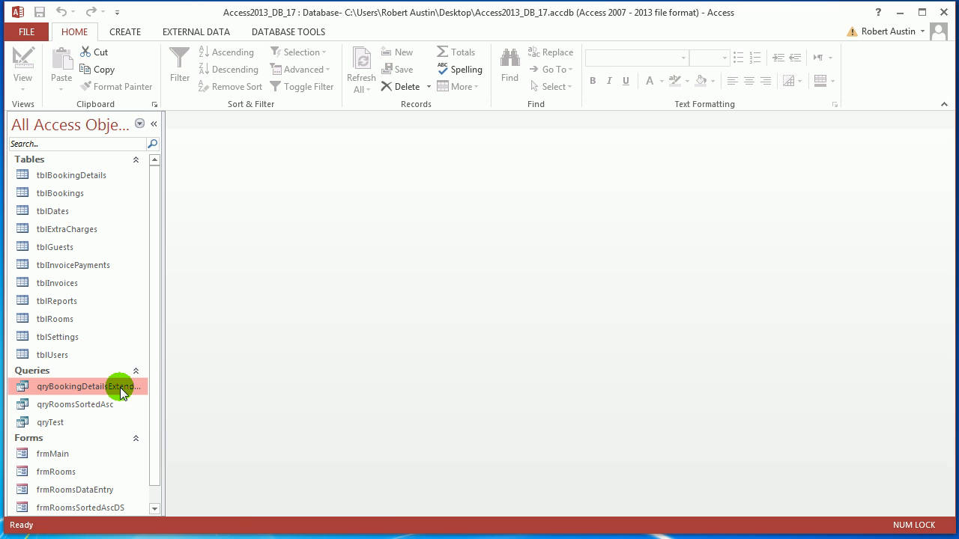
{"action": "double_click", "coordinate": [120, 387]}
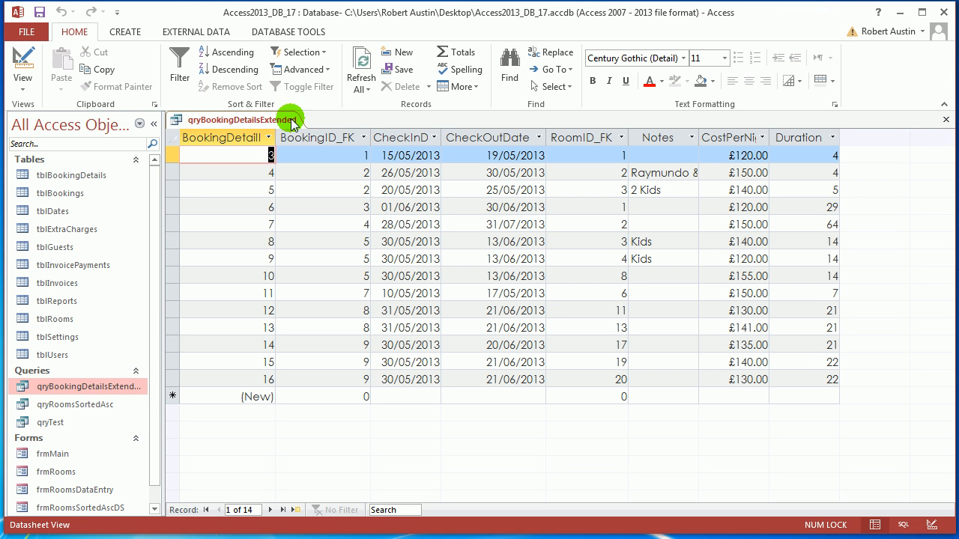
Fit the CostPerNight column to its heading and select the Duration column
{"action": "left_click", "coordinate": [749, 139]}
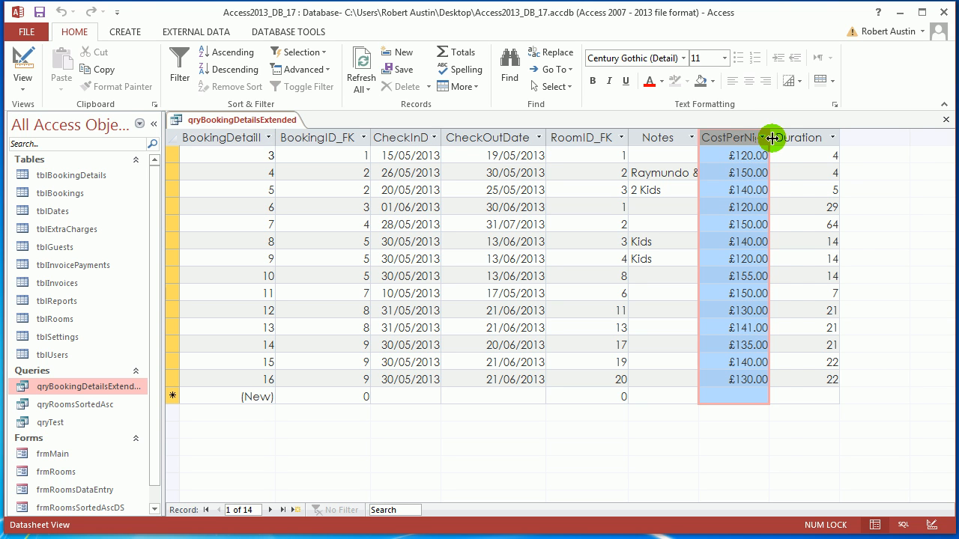
{"action": "double_click", "coordinate": [771, 138]}
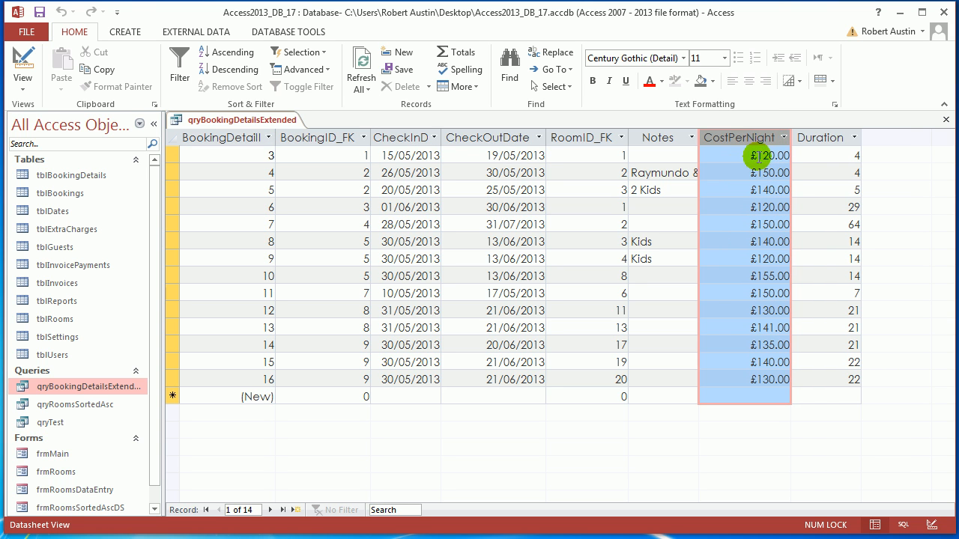
{"action": "left_click", "coordinate": [826, 140]}
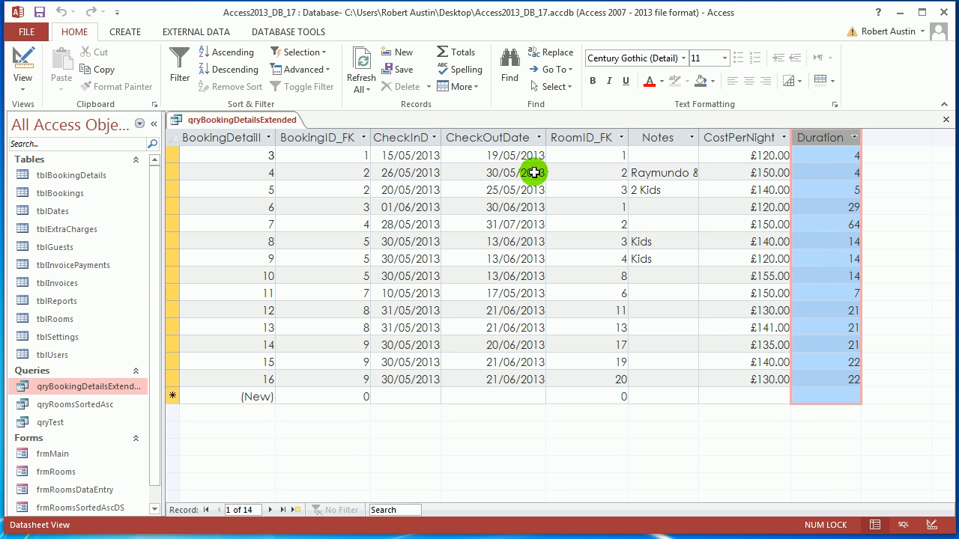
Switch qryBookingDetailsExtended to Design View and bring the empty field columns after Duration into view
{"action": "right_click", "coordinate": [256, 123]}
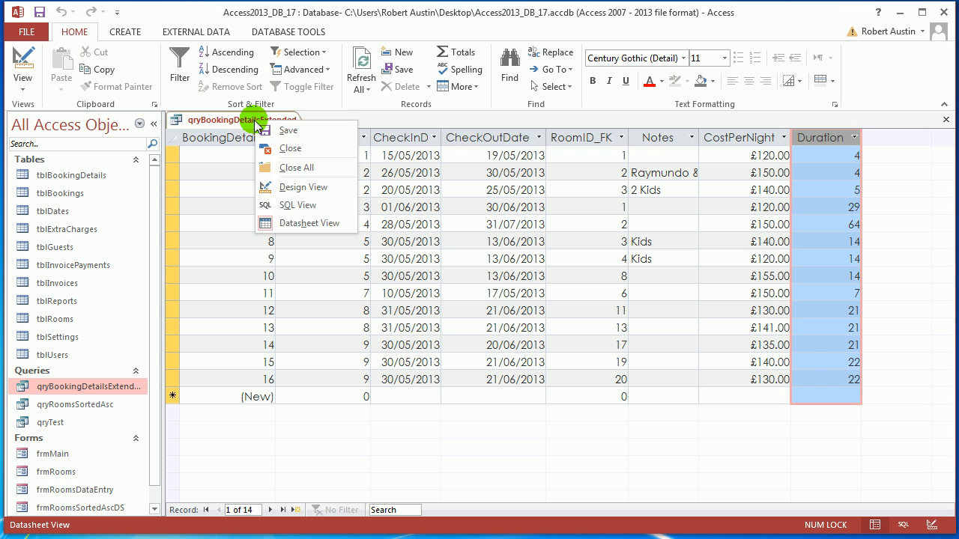
{"action": "left_click", "coordinate": [307, 188]}
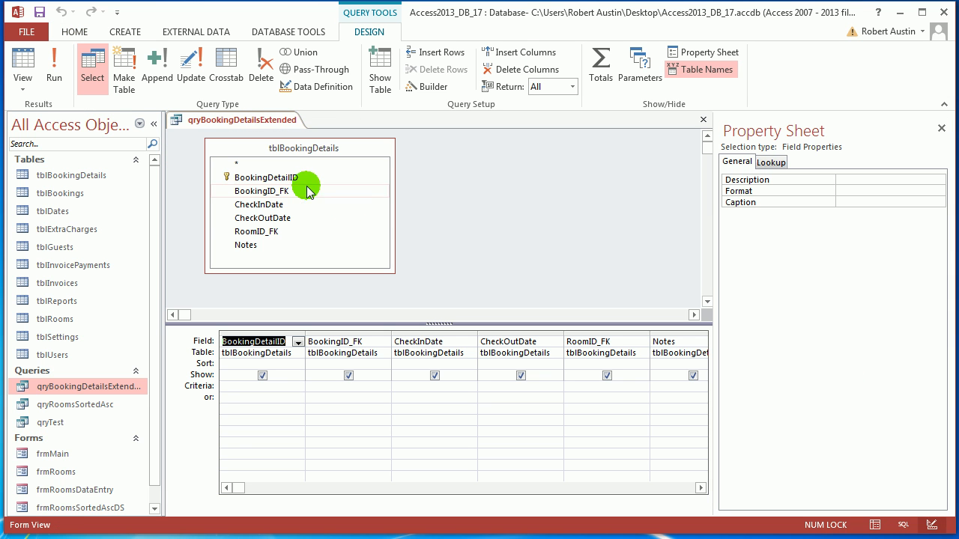
{"action": "left_click", "coordinate": [701, 487]}
{"action": "left_click", "coordinate": [701, 488]}
{"action": "left_click", "coordinate": [701, 488]}
{"action": "left_click", "coordinate": [701, 487]}
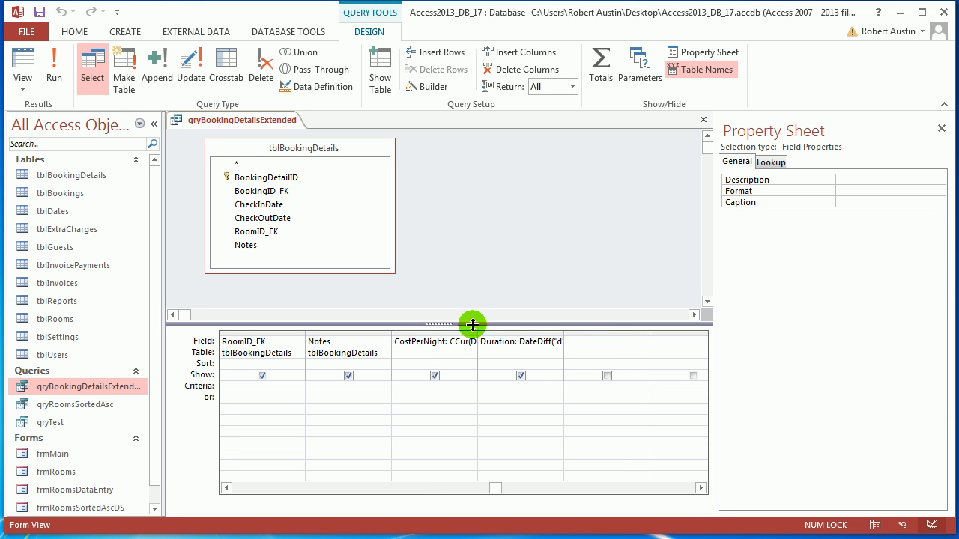
Add the calculated field Total: [CostPerNight]*[Duration] after Duration, and run the query to check the Total column
{"action": "left_click", "coordinate": [603, 341]}
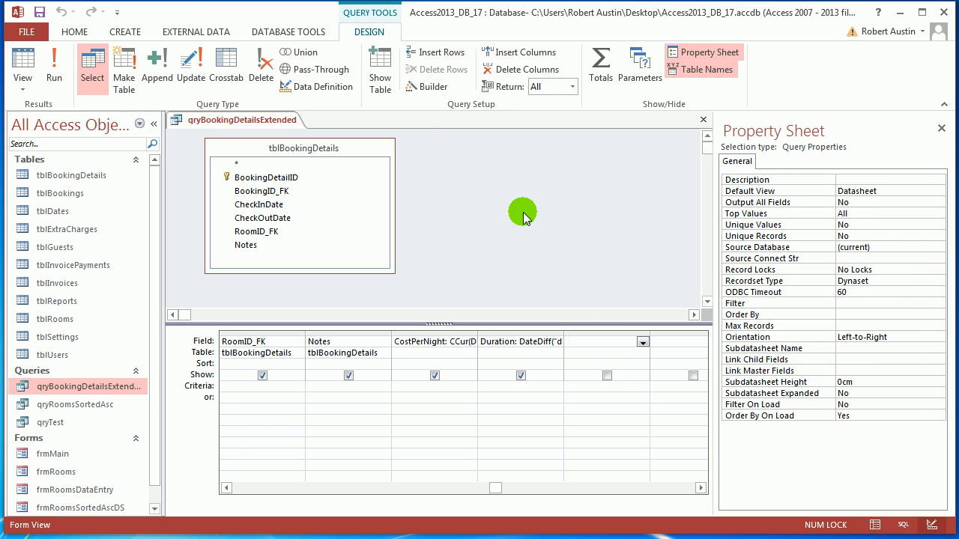
{"action": "left_click", "coordinate": [426, 87]}
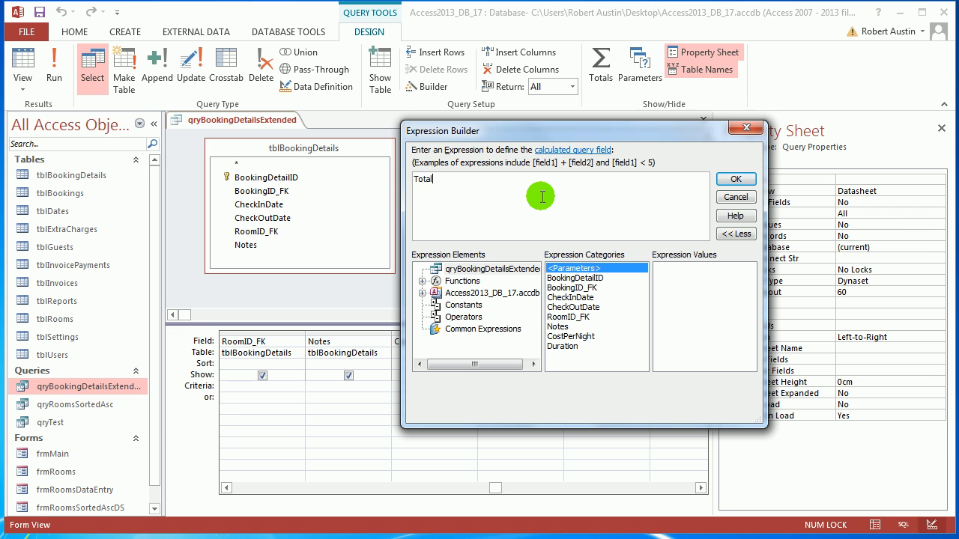
{"action": "type", "text": "Total: cos"}
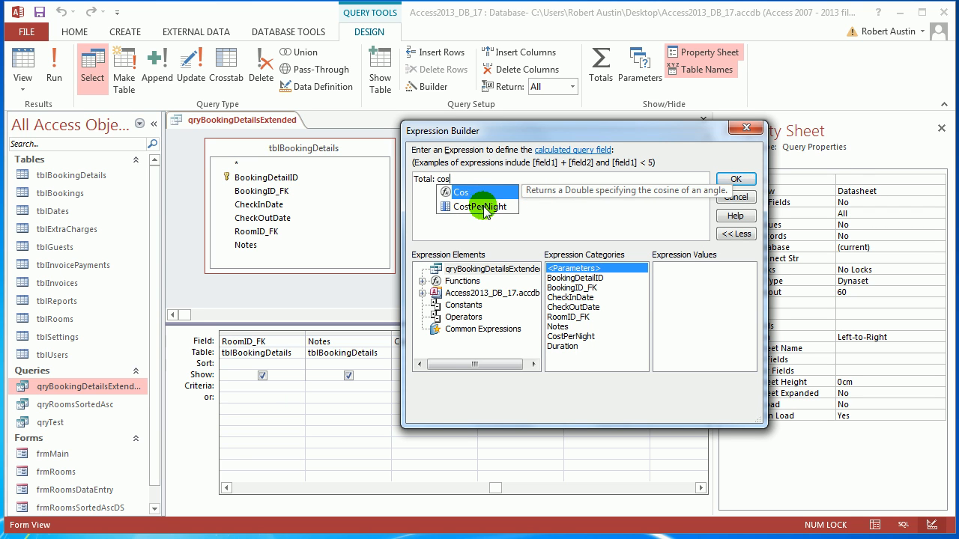
{"action": "double_click", "coordinate": [484, 207]}
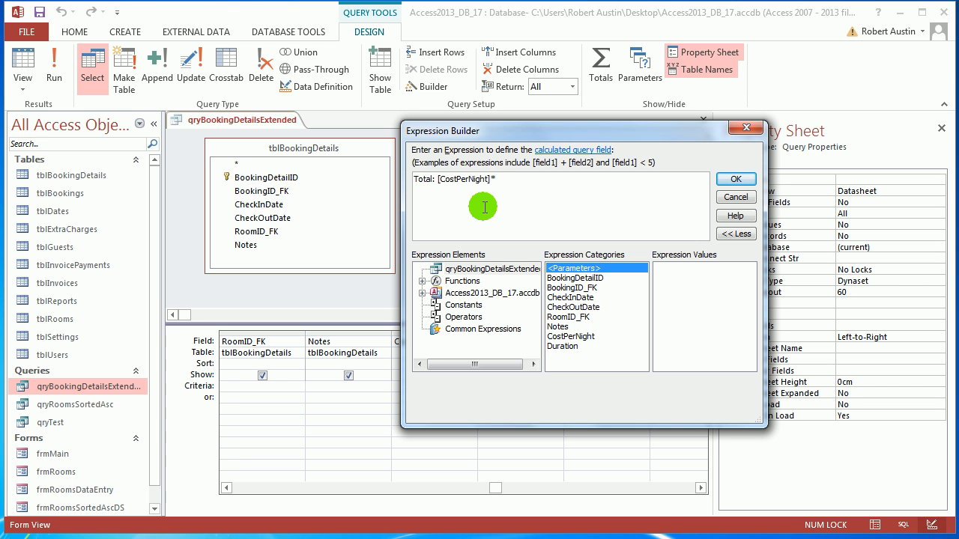
{"action": "type", "text": "*du"}
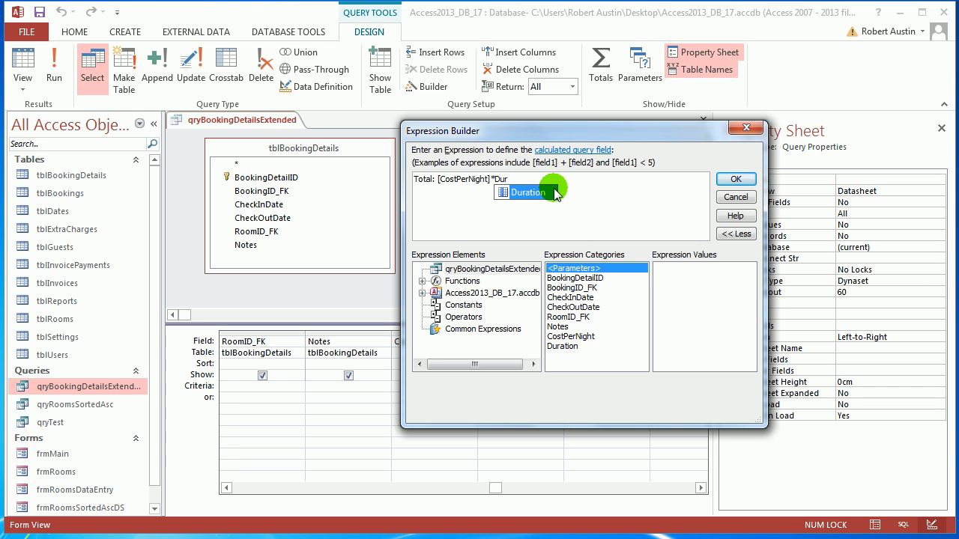
{"action": "double_click", "coordinate": [553, 187]}
{"action": "left_click", "coordinate": [735, 179]}
{"action": "left_click", "coordinate": [54, 67]}
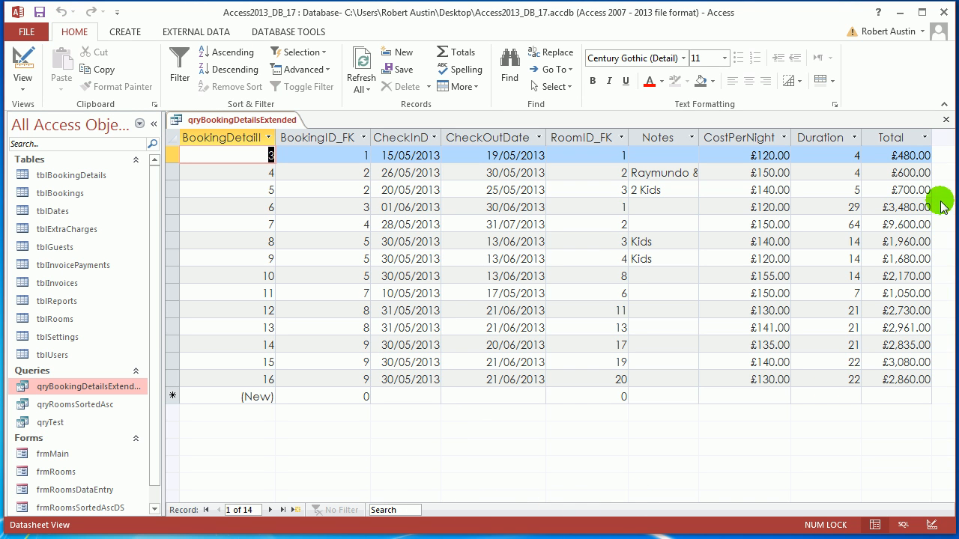
{"action": "left_click", "coordinate": [901, 141]}
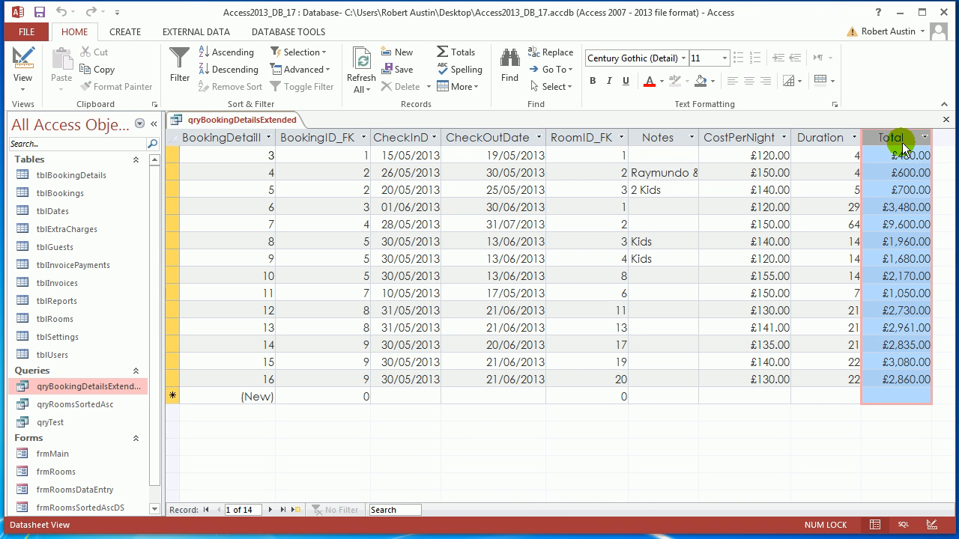
In Design View, fit the Total column's width to its expression and collapse the Navigation Pane
{"action": "right_click", "coordinate": [254, 125]}
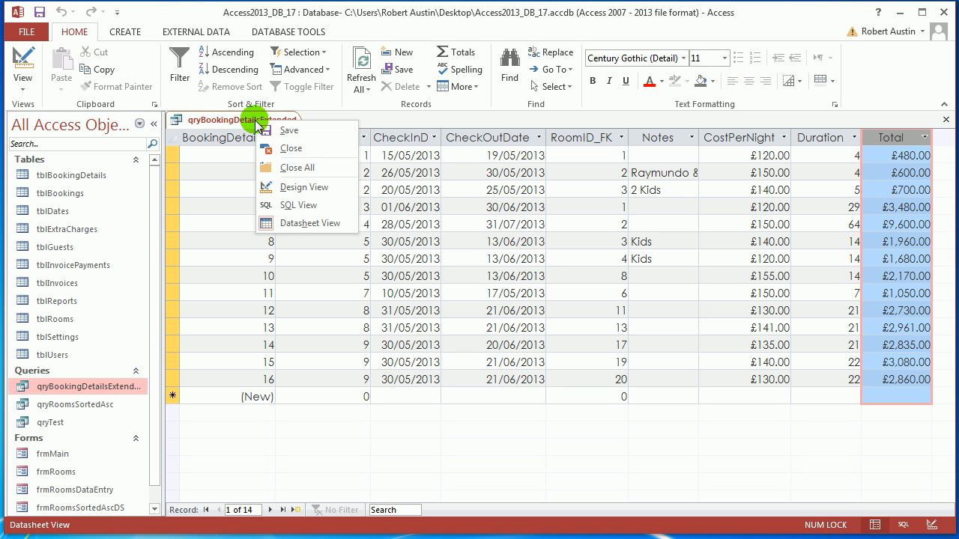
{"action": "left_click", "coordinate": [304, 187]}
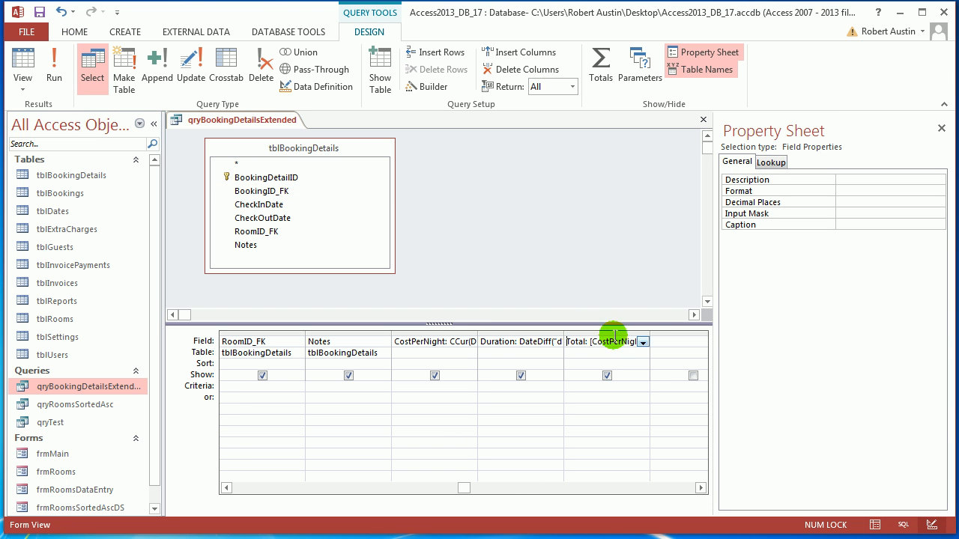
{"action": "double_click", "coordinate": [649, 337]}
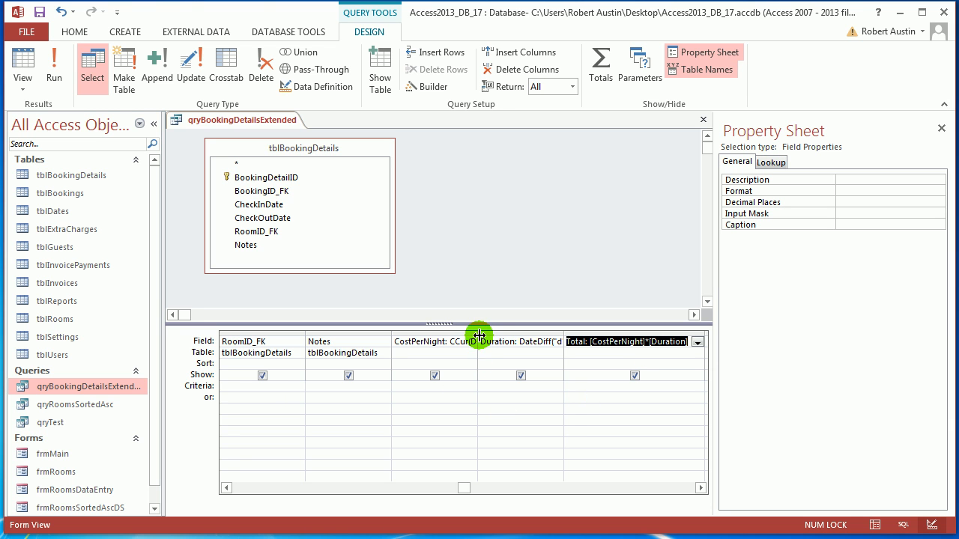
{"action": "left_click", "coordinate": [153, 124]}
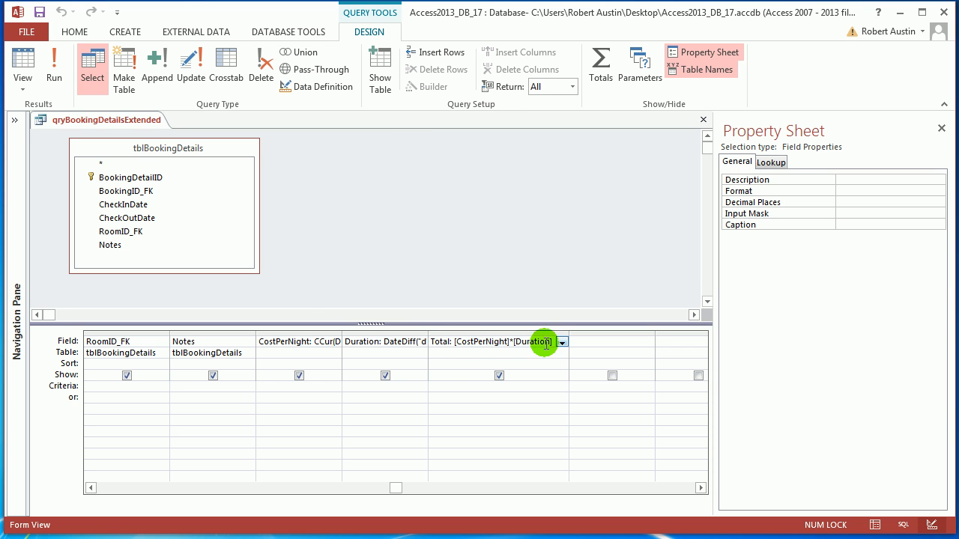
Run the query to view its records and return to Design View
{"action": "left_click", "coordinate": [54, 71]}
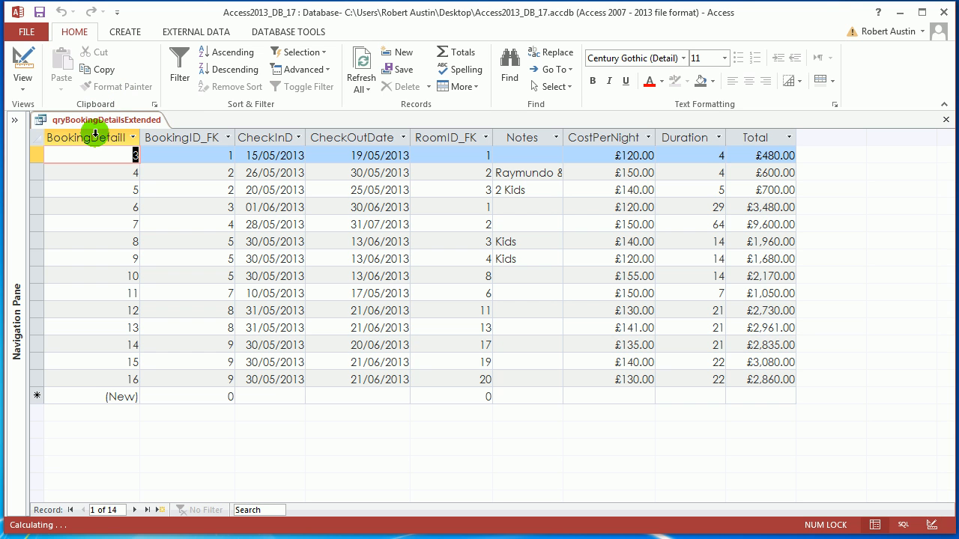
{"action": "right_click", "coordinate": [94, 127]}
{"action": "left_click", "coordinate": [134, 185]}
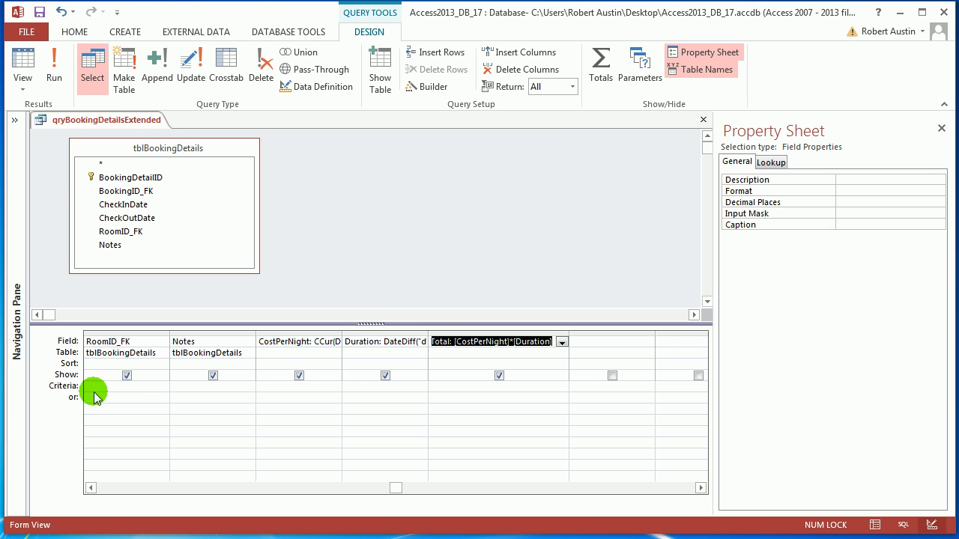
Add the Totals row to the query design, keep Group By for the Total field, and try to run the query
{"action": "left_click", "coordinate": [590, 82]}
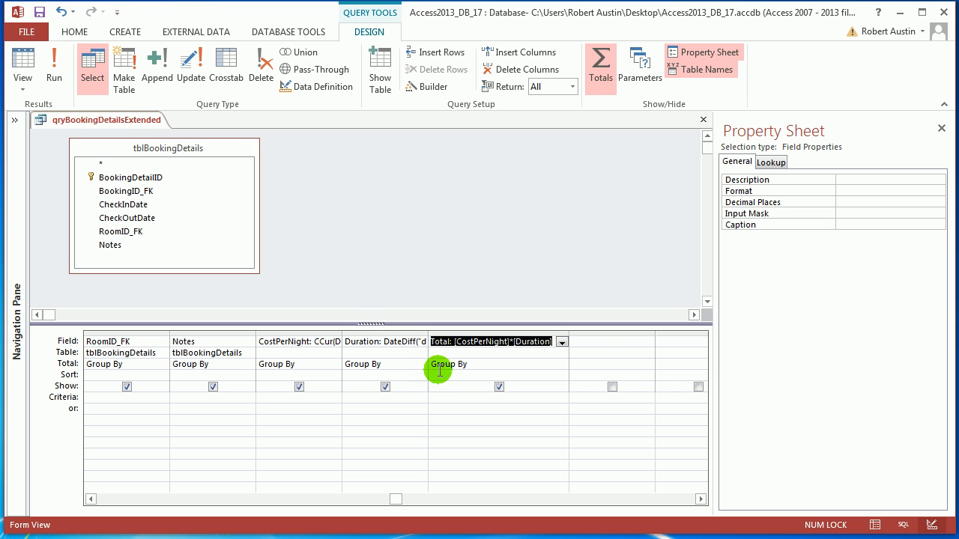
{"action": "left_click", "coordinate": [563, 364]}
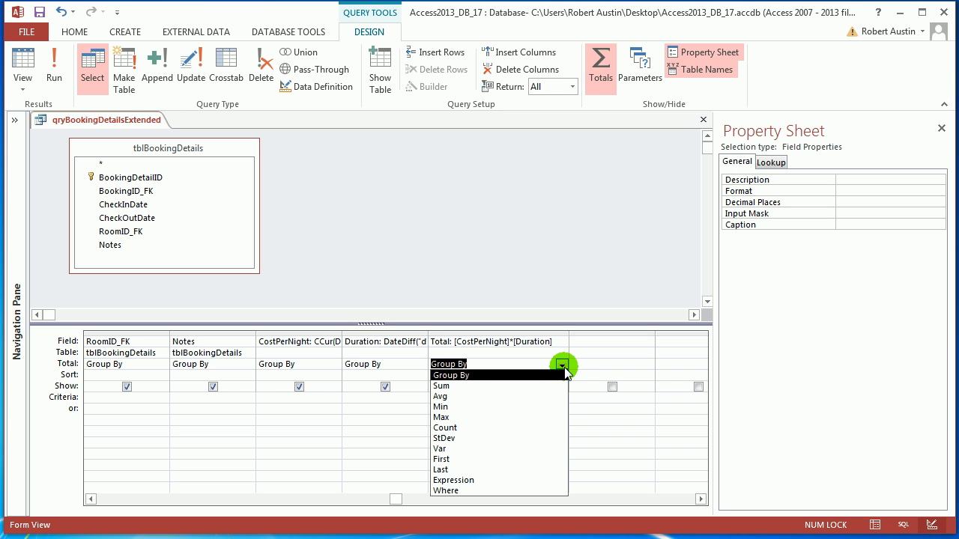
{"action": "left_click", "coordinate": [563, 366]}
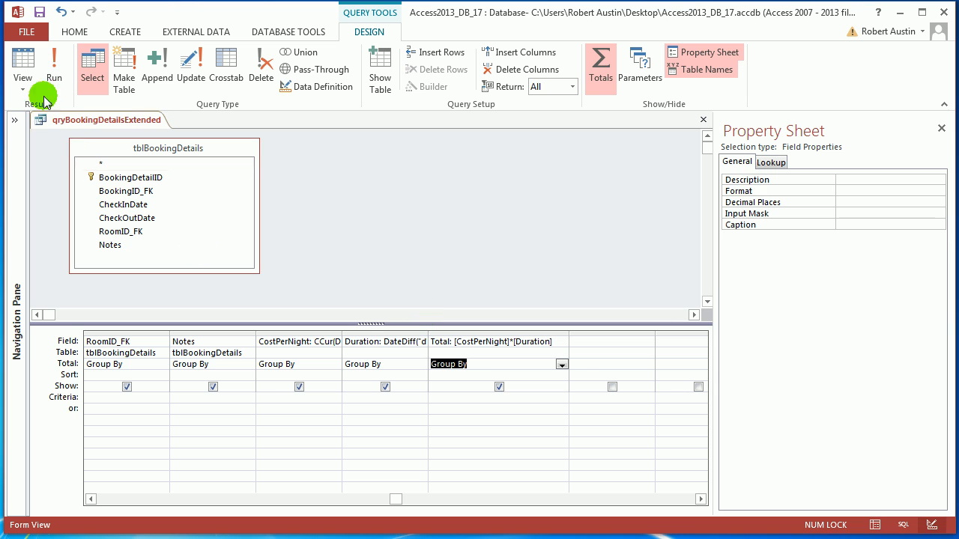
{"action": "left_click", "coordinate": [52, 71]}
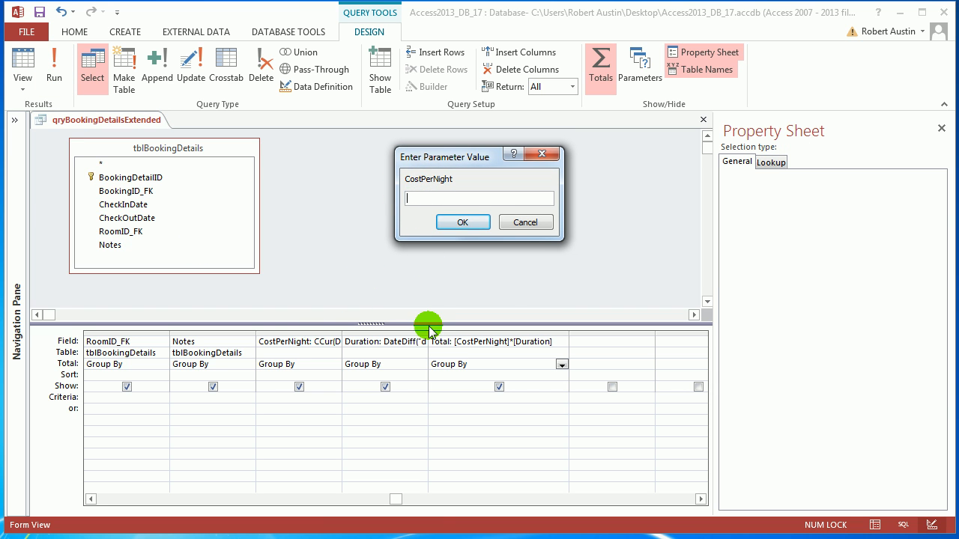
{"action": "left_click", "coordinate": [527, 222]}
Toggle the Totals row off and on to compare the query design with and without grouping
{"action": "left_click", "coordinate": [601, 69]}
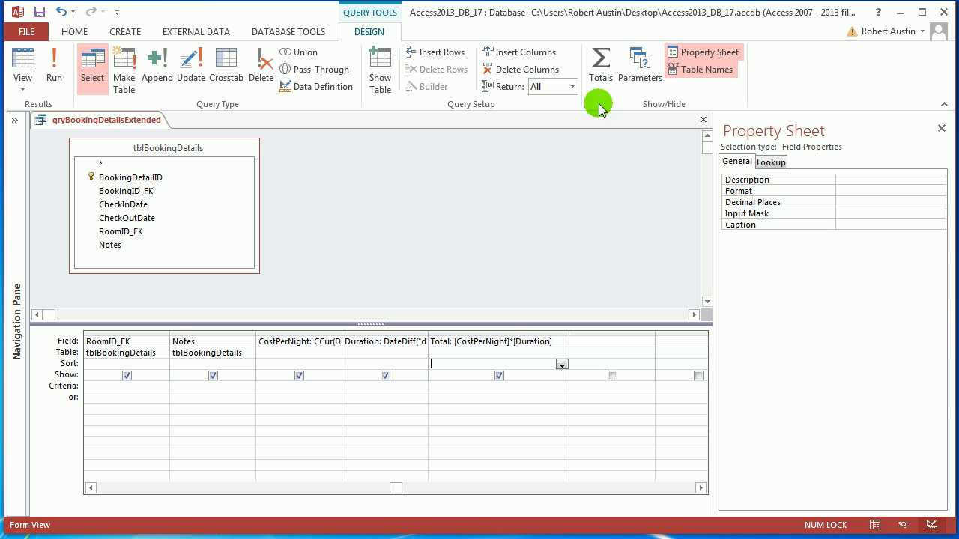
{"action": "left_click", "coordinate": [603, 75]}
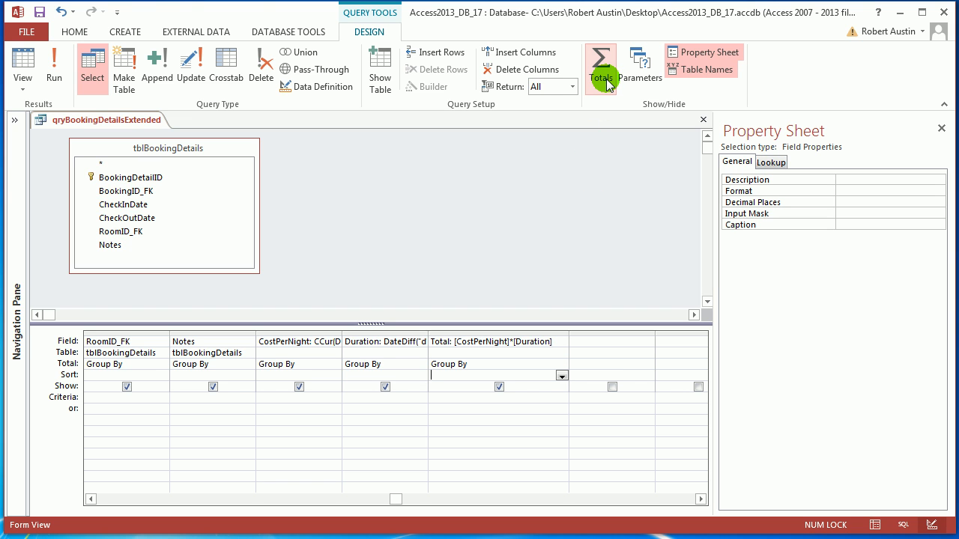
{"action": "left_click", "coordinate": [607, 81]}
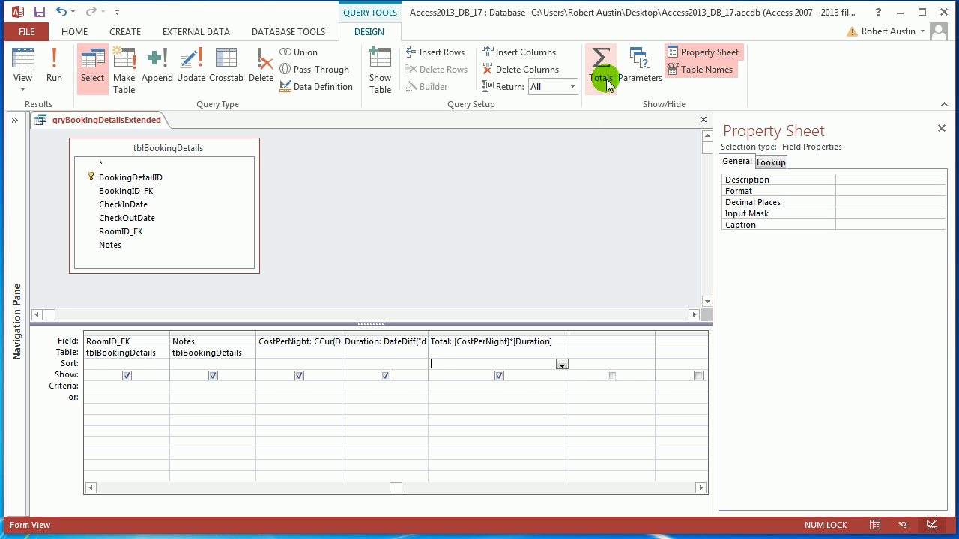
{"action": "left_click", "coordinate": [601, 75]}
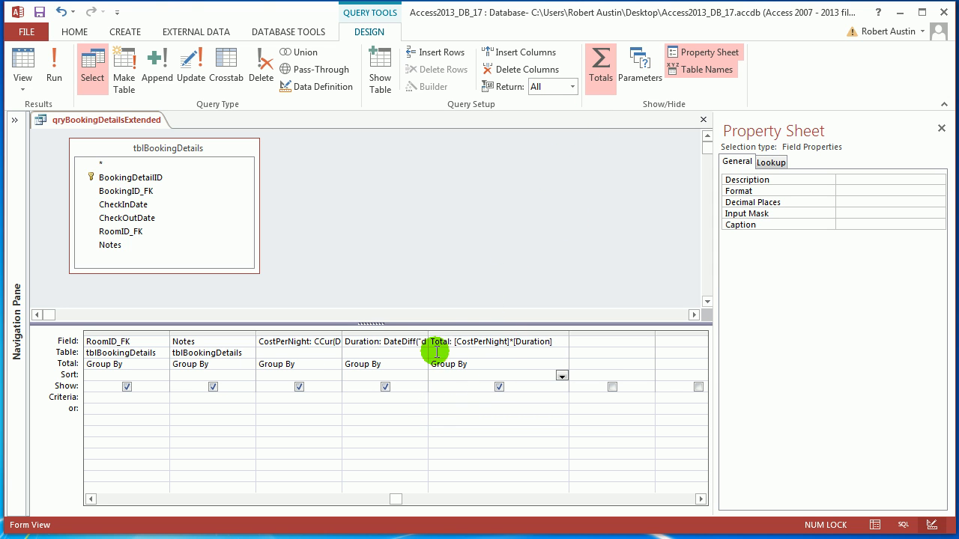
Examine the CCur and DLookUp expression behind the CostPerNight field in the Expression Builder
{"action": "left_click", "coordinate": [321, 341]}
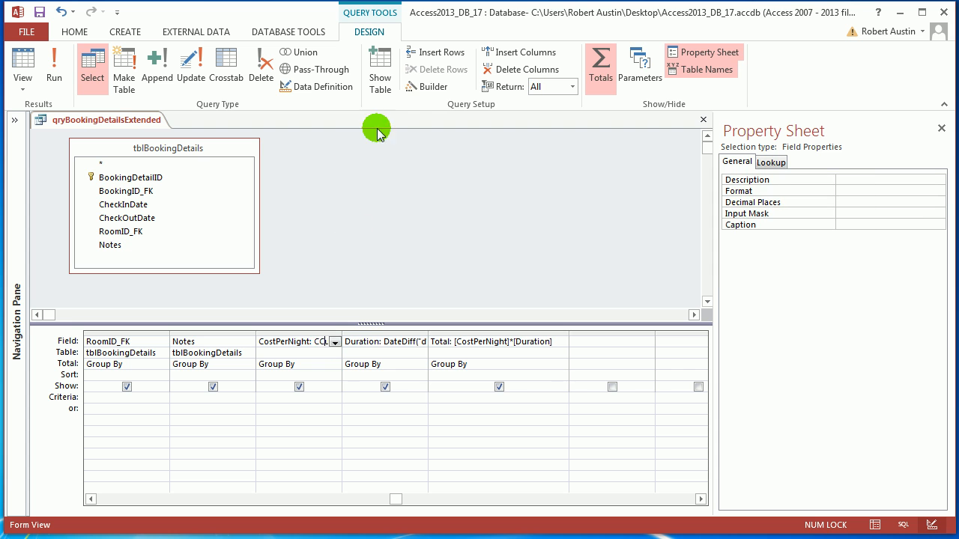
{"action": "left_click", "coordinate": [429, 86]}
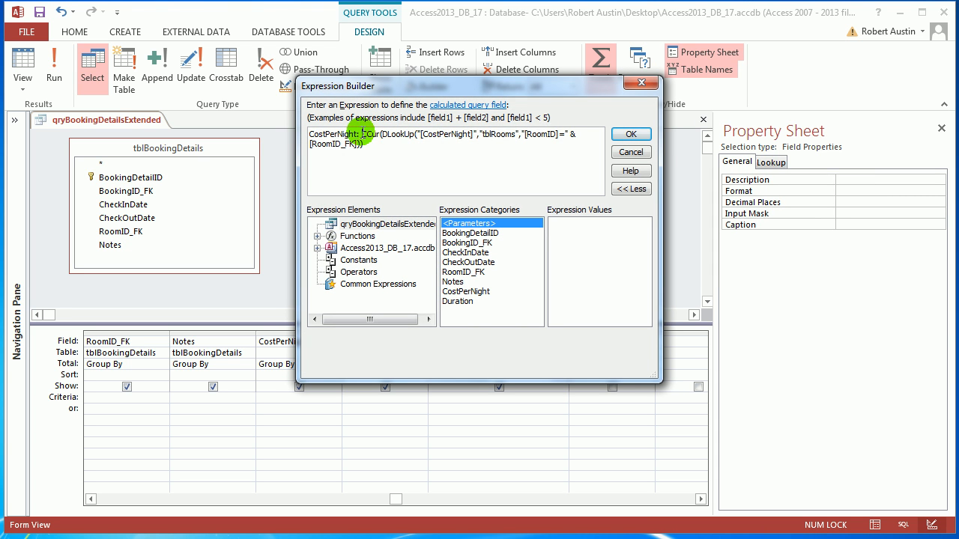
{"action": "left_click_drag", "start_coordinate": [363, 133], "coordinate": [384, 148]}
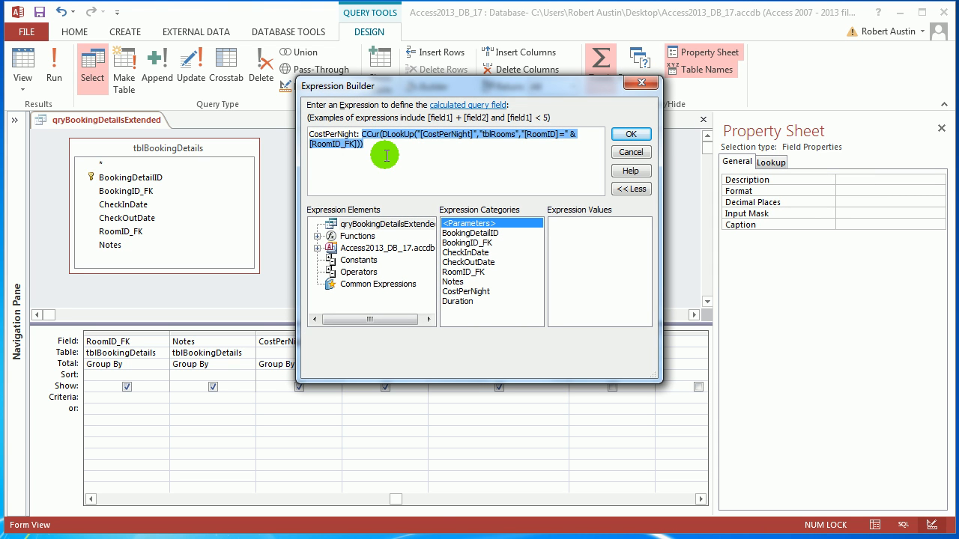
{"action": "left_click", "coordinate": [628, 139]}
Review the DateDiff expression behind the Duration field in the Expression Builder and remove the Totals row from the query design
{"action": "left_click", "coordinate": [383, 343]}
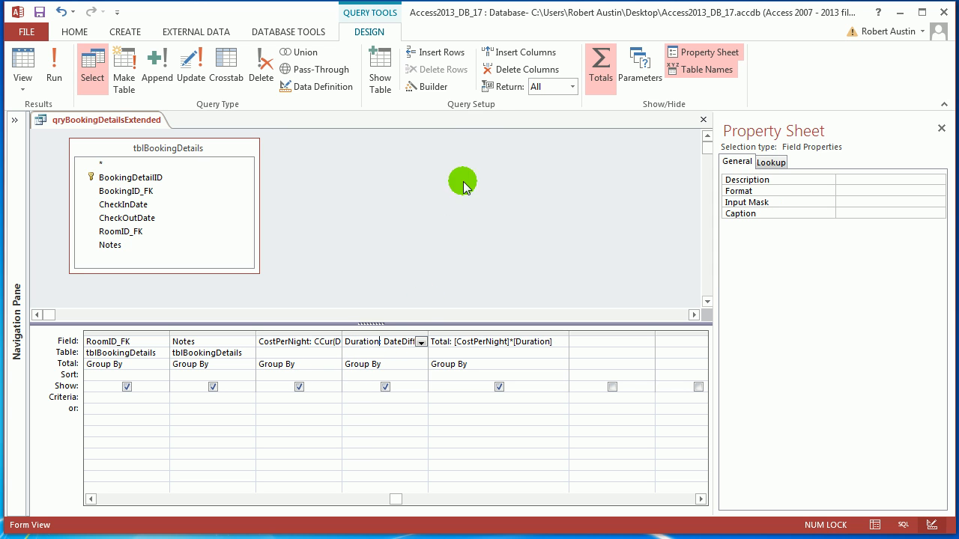
{"action": "left_click", "coordinate": [434, 87]}
{"action": "left_click_drag", "start_coordinate": [347, 135], "coordinate": [531, 125]}
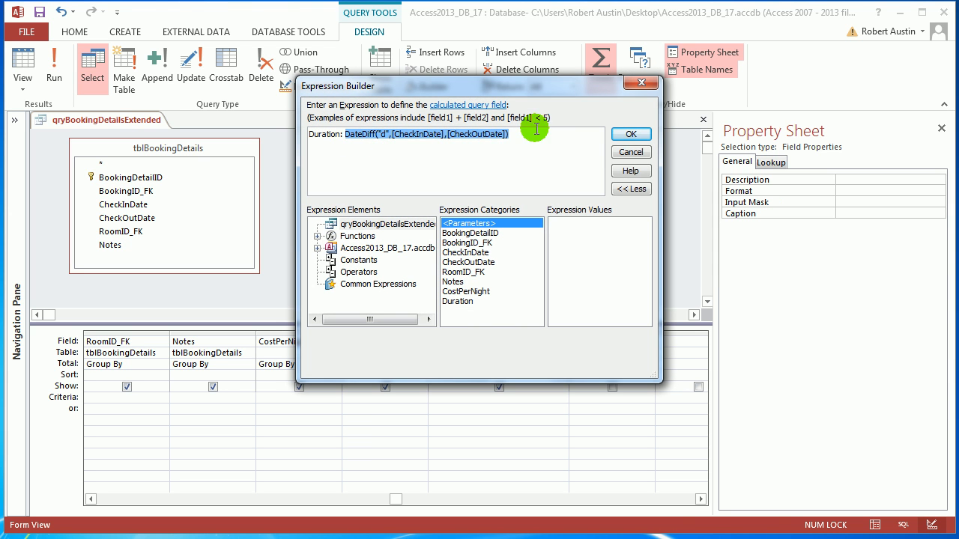
{"action": "left_click", "coordinate": [627, 134]}
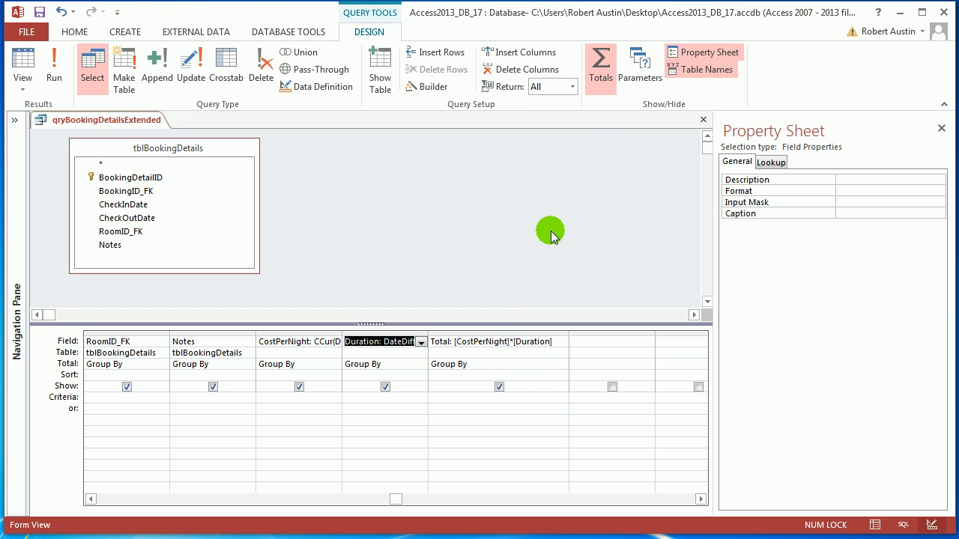
{"action": "left_click", "coordinate": [601, 84]}
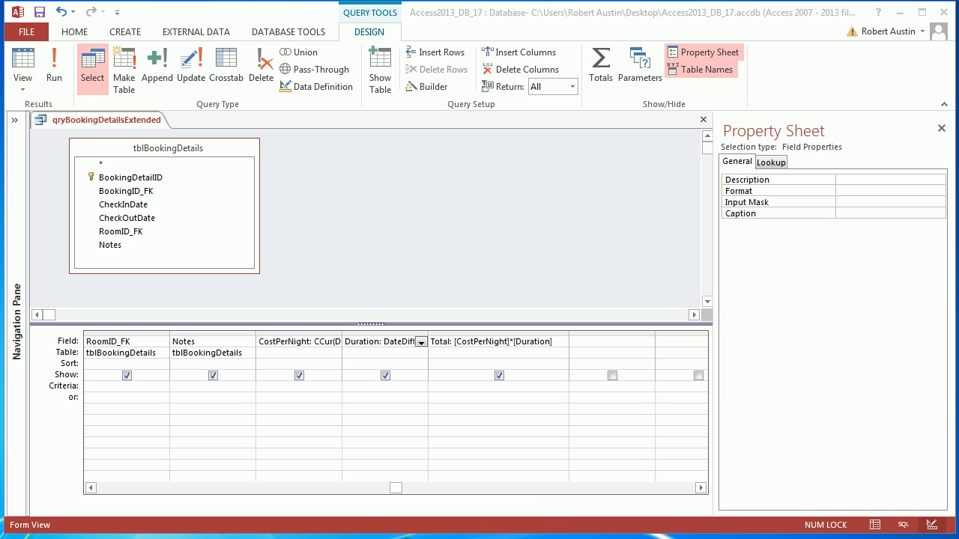
Bring up the sticky note and study the parts of its sample text "4 nights @ £120 per night = £480"
{"action": "left_click_drag", "start_coordinate": [406, 538], "coordinate": [401, 480]}
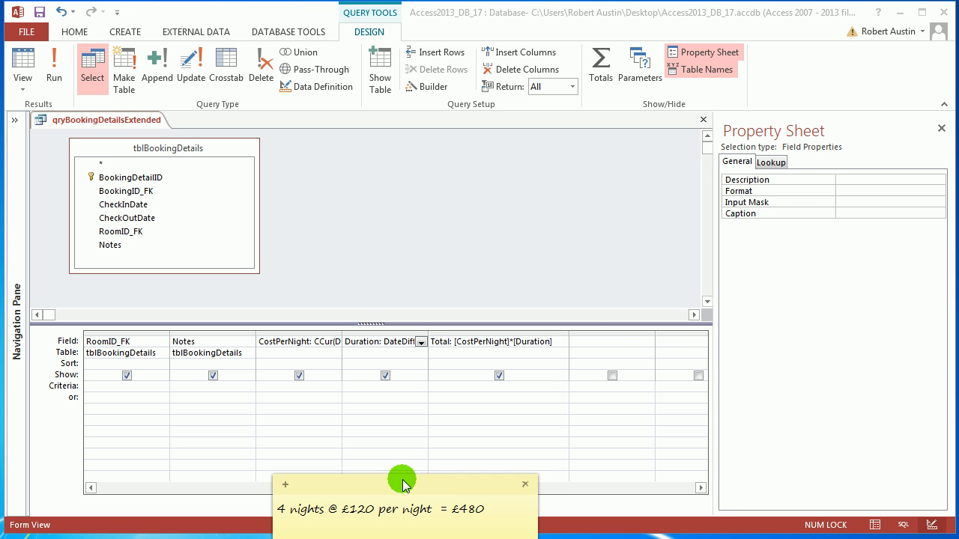
{"action": "left_click", "coordinate": [596, 343]}
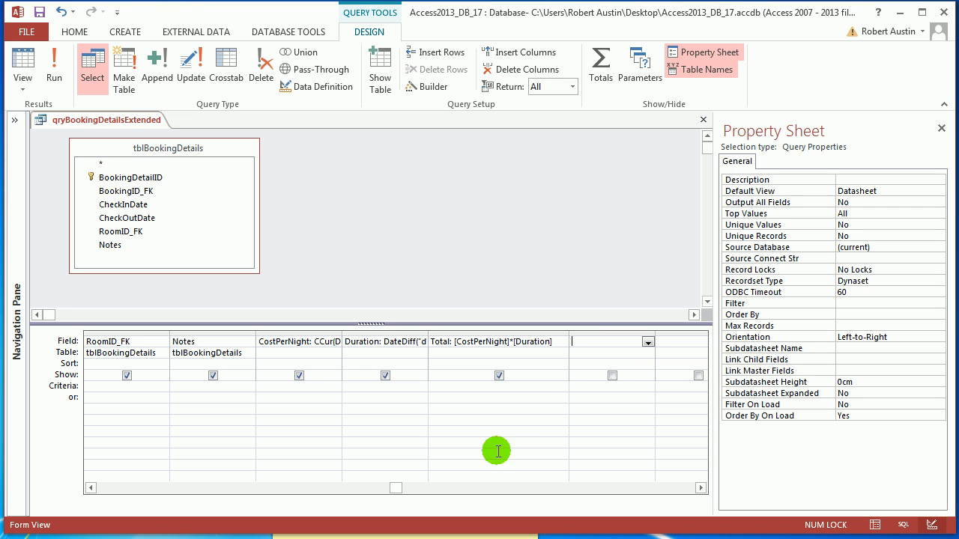
{"action": "left_click", "coordinate": [401, 536]}
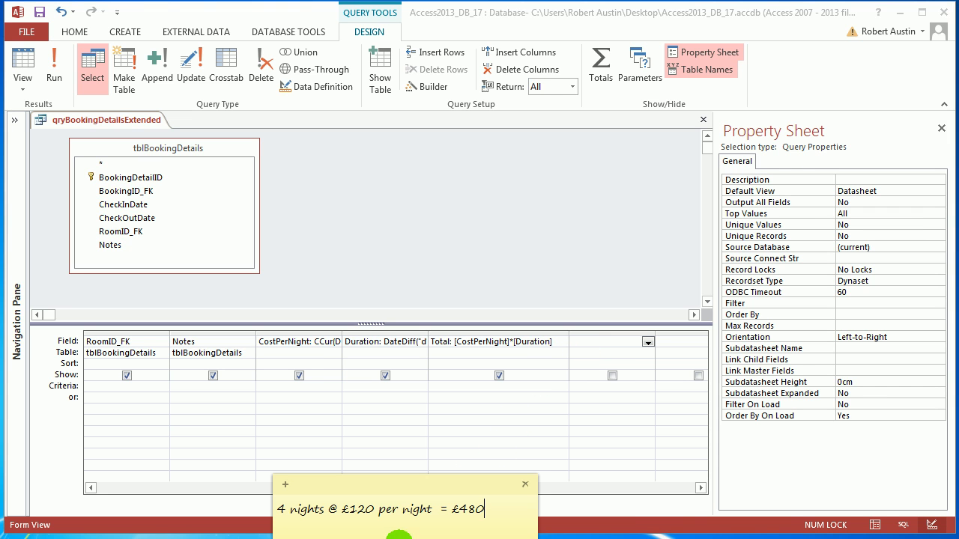
{"action": "left_click_drag", "start_coordinate": [422, 500], "coordinate": [421, 145]}
{"action": "left_click", "coordinate": [275, 170]}
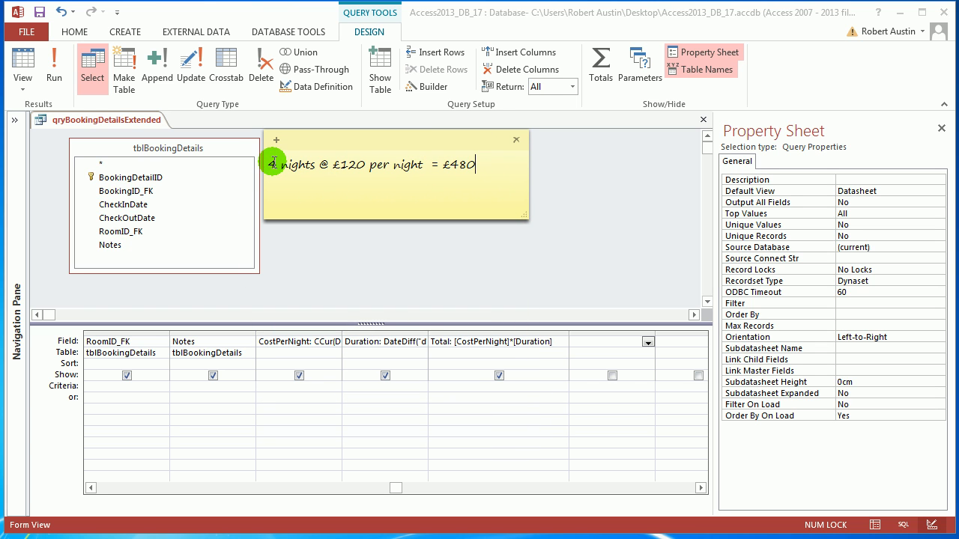
{"action": "left_click_drag", "start_coordinate": [272, 164], "coordinate": [480, 171]}
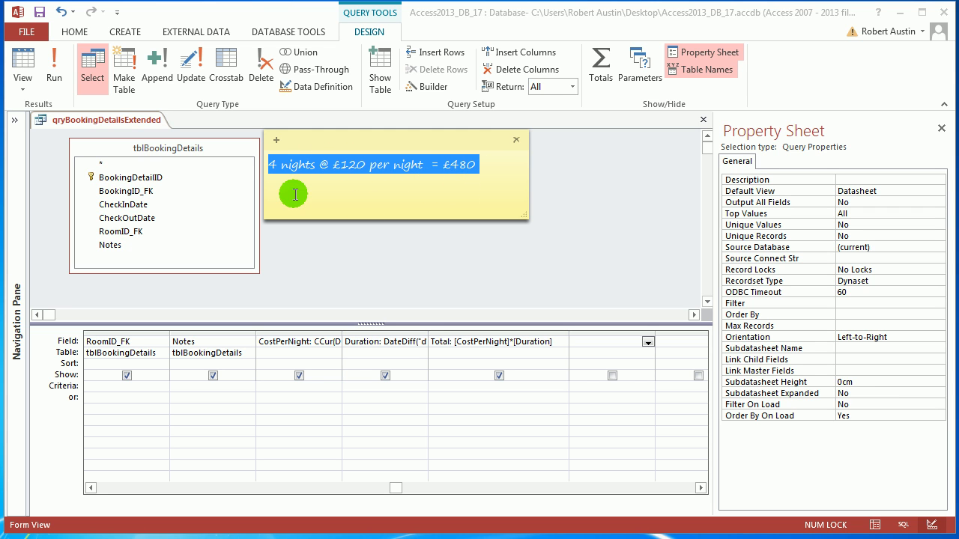
{"action": "left_click", "coordinate": [280, 167]}
{"action": "left_click_drag", "start_coordinate": [276, 164], "coordinate": [267, 166]}
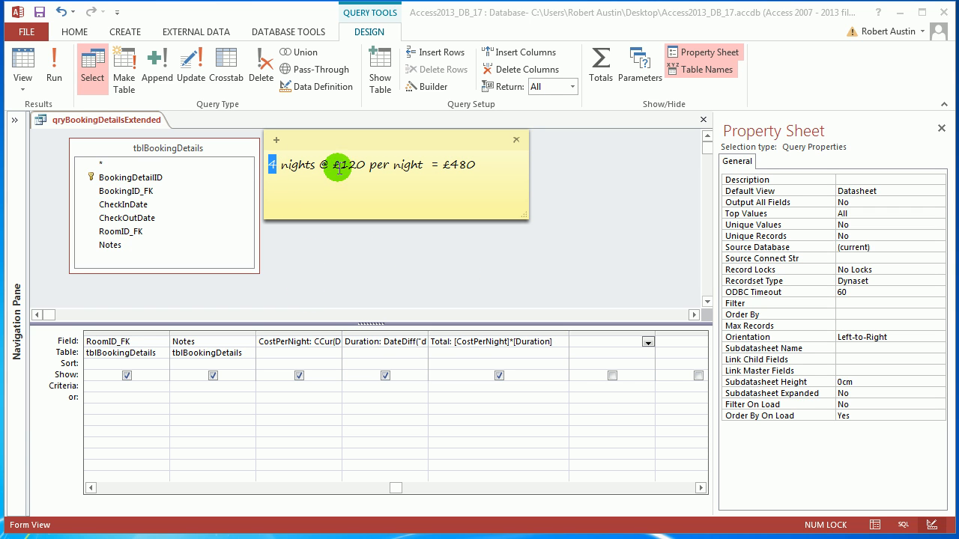
{"action": "left_click_drag", "start_coordinate": [343, 165], "coordinate": [361, 165]}
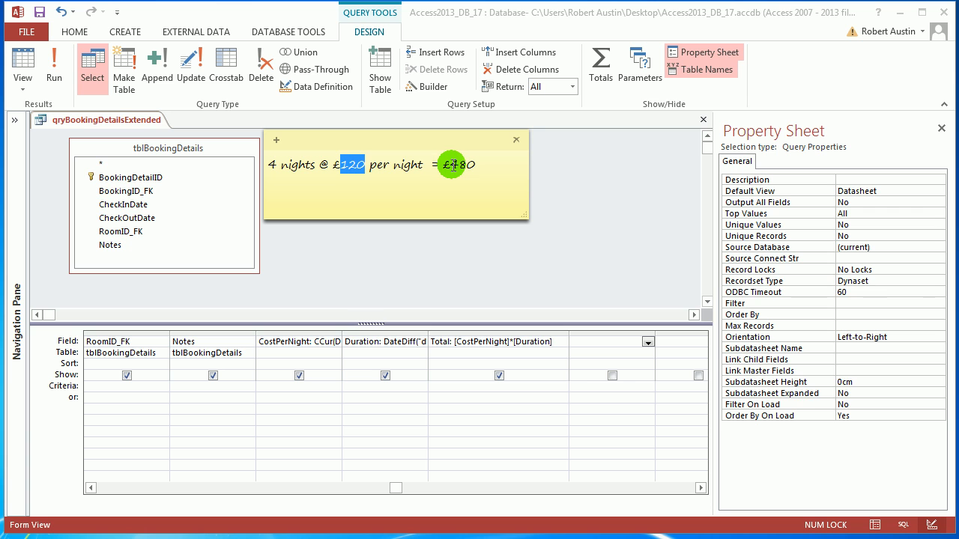
{"action": "left_click_drag", "start_coordinate": [444, 165], "coordinate": [480, 165]}
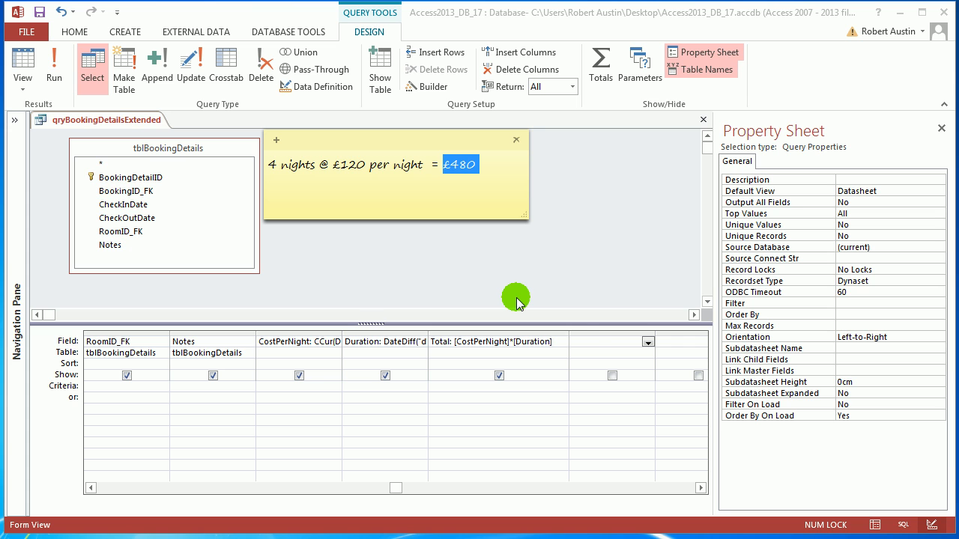
{"action": "left_click_drag", "start_coordinate": [455, 137], "coordinate": [459, 126]}
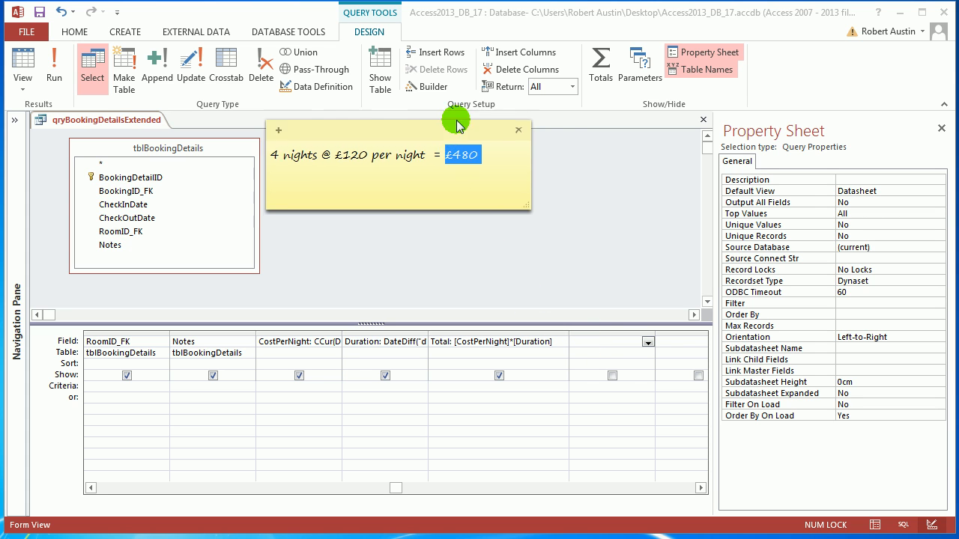
Start a calculated field named Cost in the Expression Builder for the empty column after Total
{"action": "left_click", "coordinate": [609, 339]}
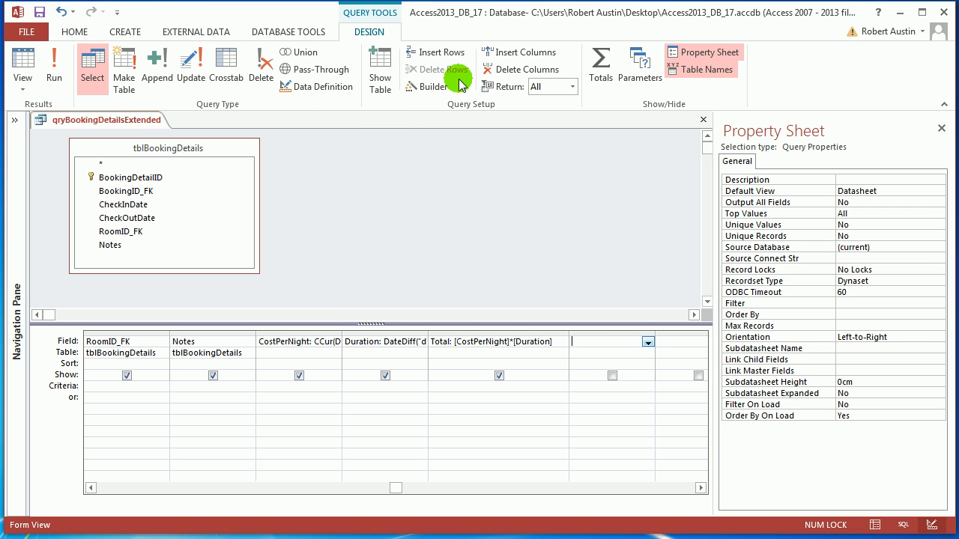
{"action": "left_click", "coordinate": [427, 86]}
{"action": "left_click_drag", "start_coordinate": [420, 90], "coordinate": [561, 151]}
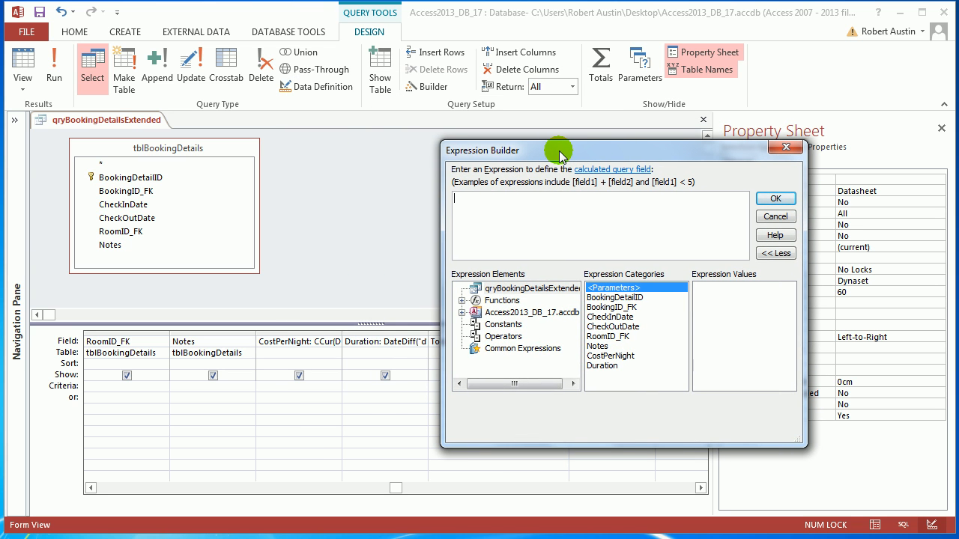
{"action": "left_click_drag", "start_coordinate": [521, 151], "coordinate": [609, 87]}
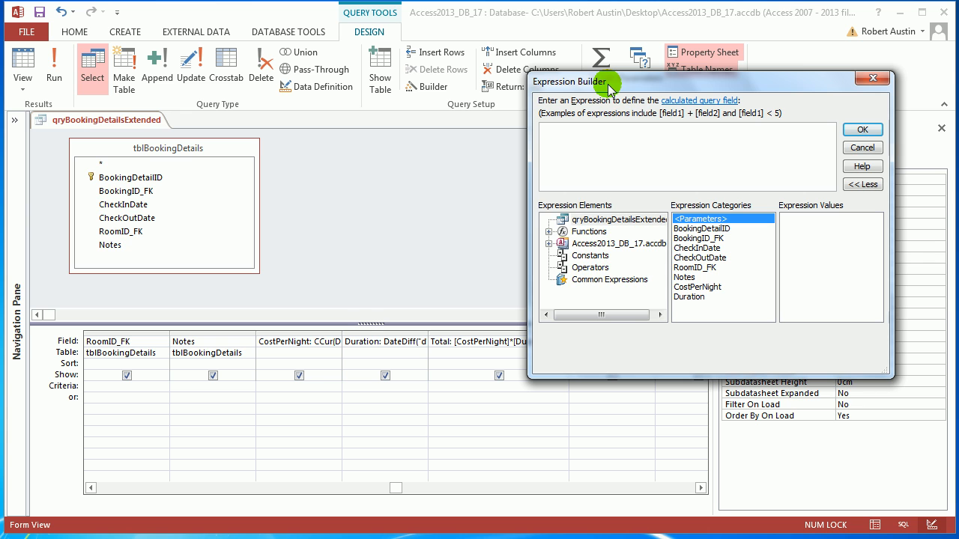
{"action": "type", "text": "Cost"}
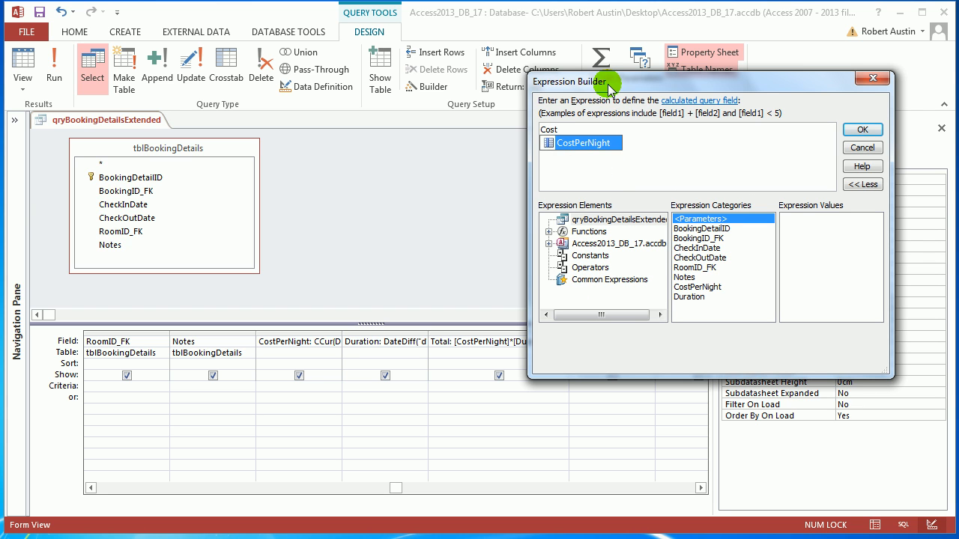
{"action": "type", "text": ":"}
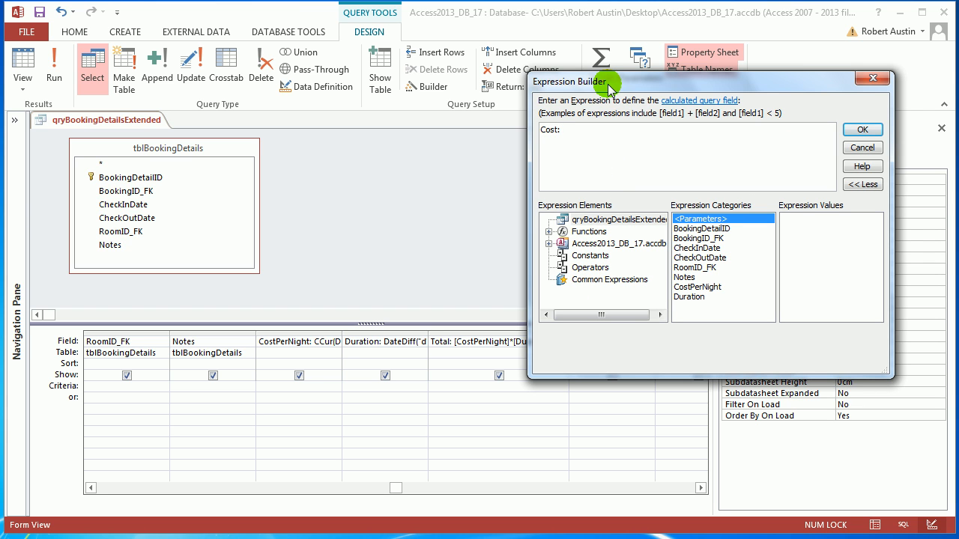
Recheck the sticky note's wording and begin the Cost expression with [Duration] & " nights @ "
{"action": "left_click", "coordinate": [255, 538]}
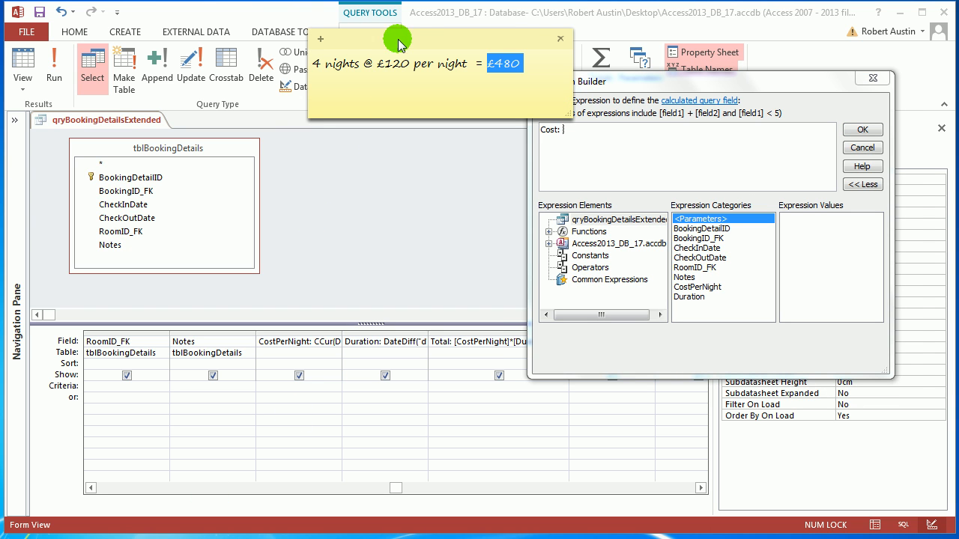
{"action": "left_click_drag", "start_coordinate": [397, 30], "coordinate": [351, 25]}
{"action": "left_click", "coordinate": [582, 129]}
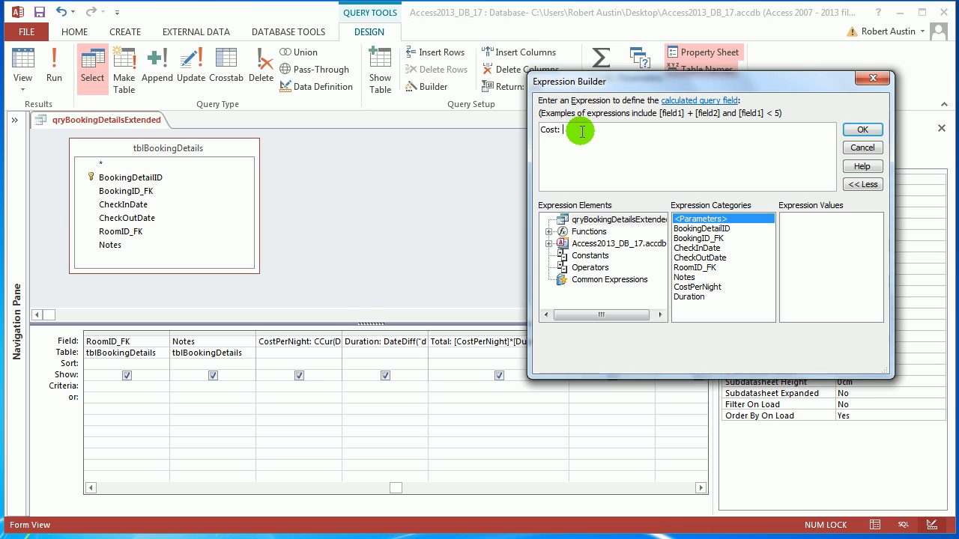
{"action": "type", "text": "dura"}
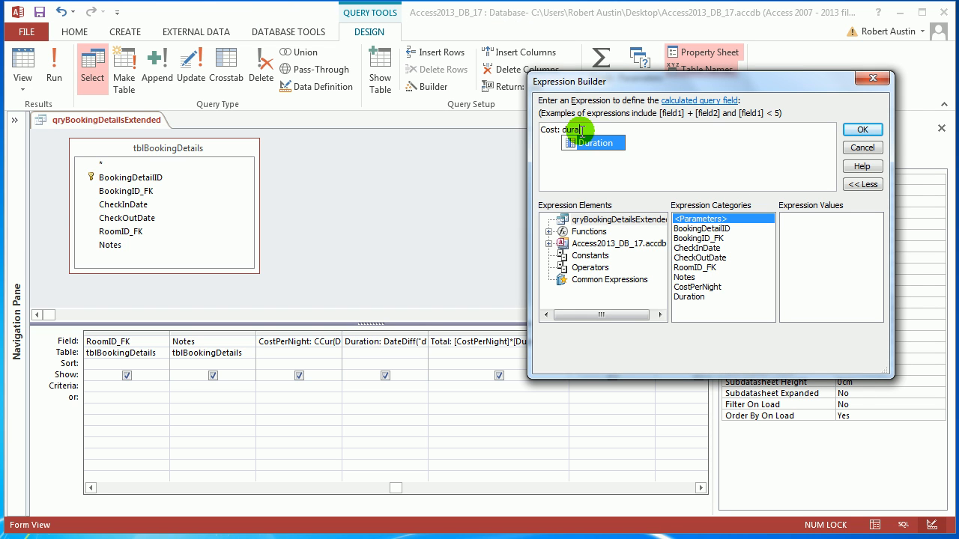
{"action": "double_click", "coordinate": [595, 143]}
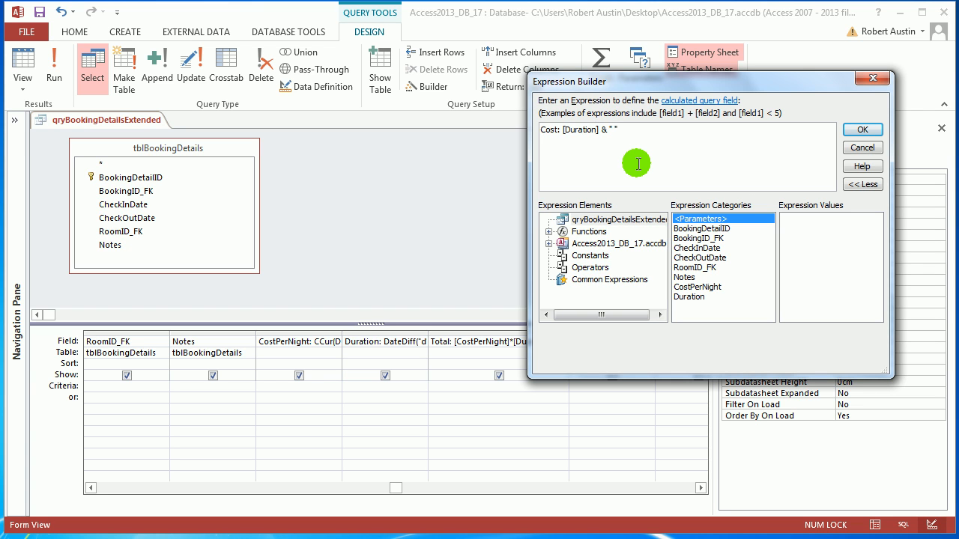
{"action": "type", "text": "nights @"}
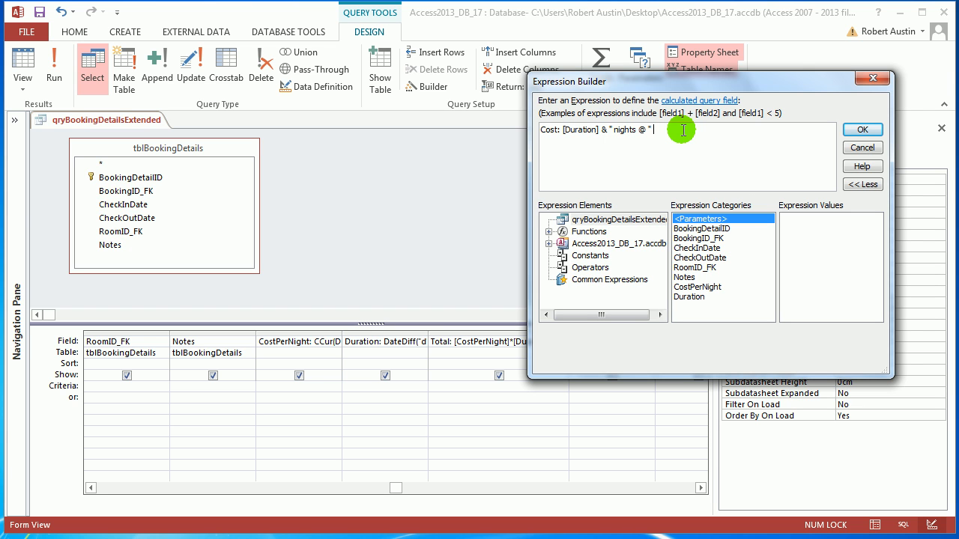
Append & [CostPerNight] & " per night = " to the Cost expression
{"action": "type", "text": "& cos"}
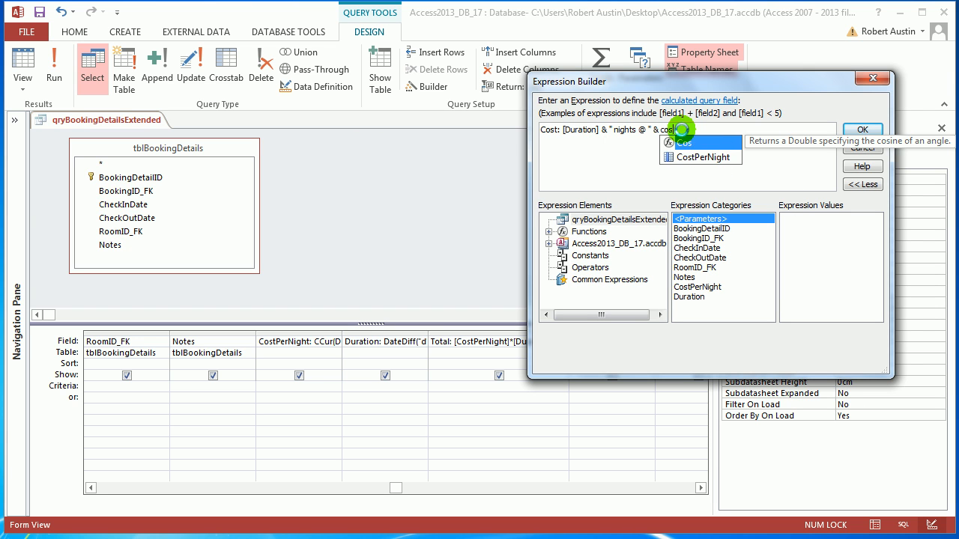
{"action": "double_click", "coordinate": [705, 158]}
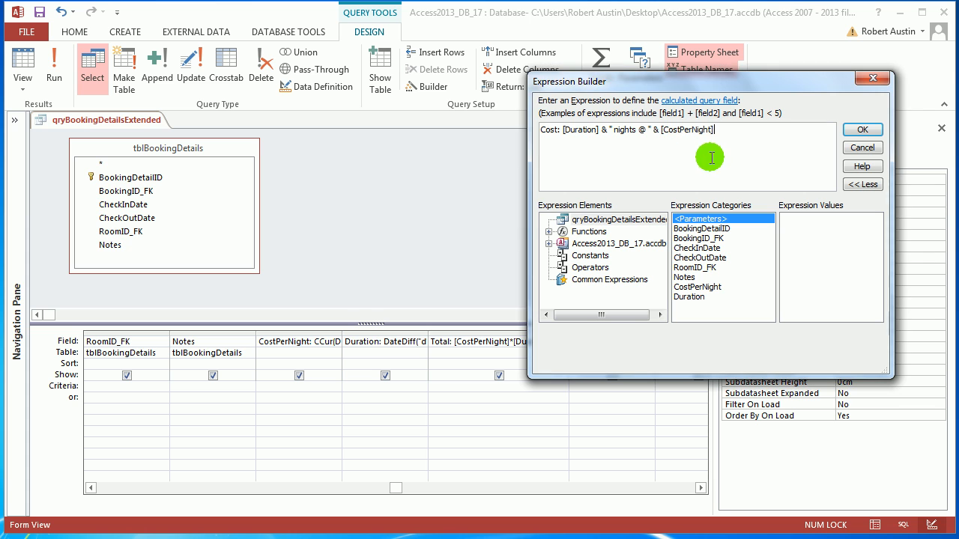
{"action": "type", "text": "& "}
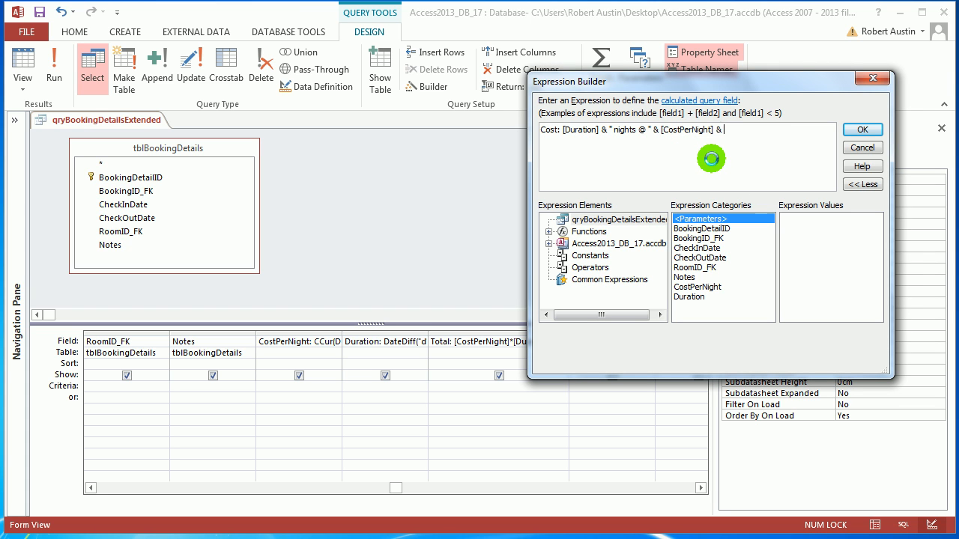
{"action": "type", "text": "\" \""}
{"action": "key", "text": "Left"}
{"action": "type", "text": "per night = \" & tot"}
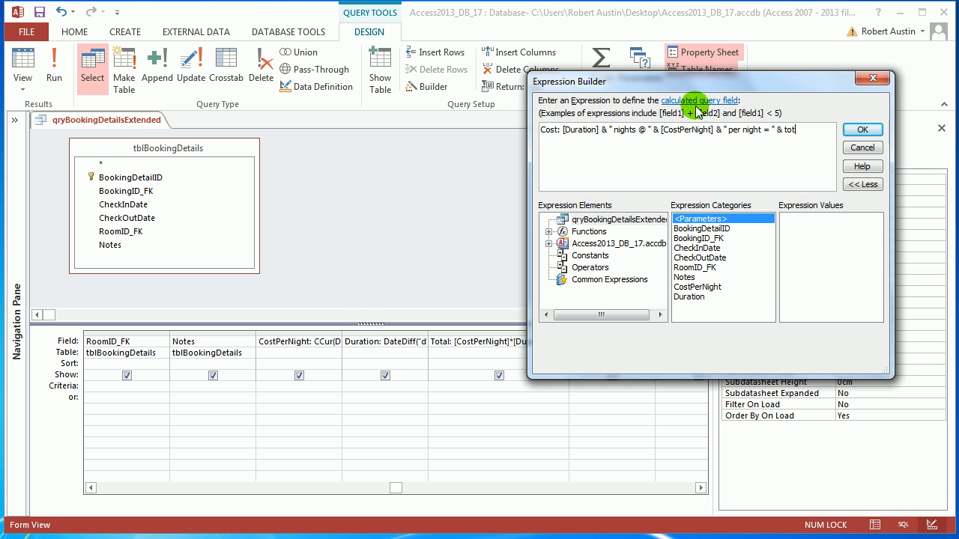
Complete the Cost expression with & Total and accept it into the query design
{"action": "left_click_drag", "start_coordinate": [694, 84], "coordinate": [661, 18]}
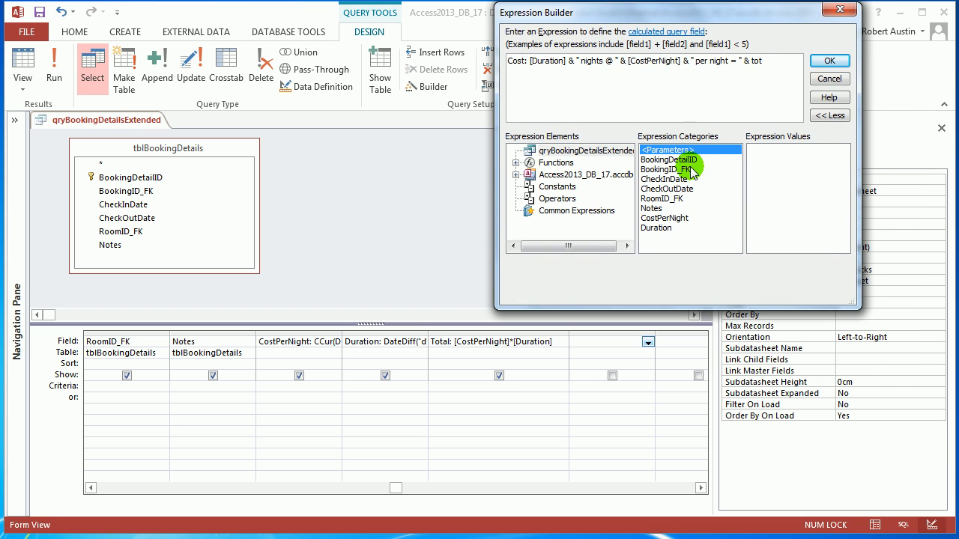
{"action": "key", "text": "BackSpace"}
{"action": "key", "text": "BackSpace"}
{"action": "key", "text": "BackSpace"}
{"action": "type", "text": "Total"}
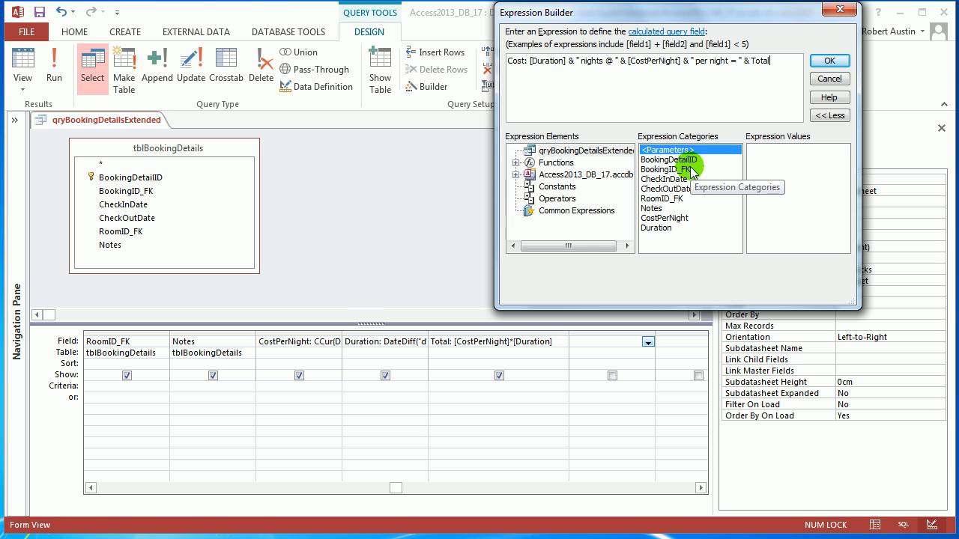
{"action": "left_click", "coordinate": [831, 60]}
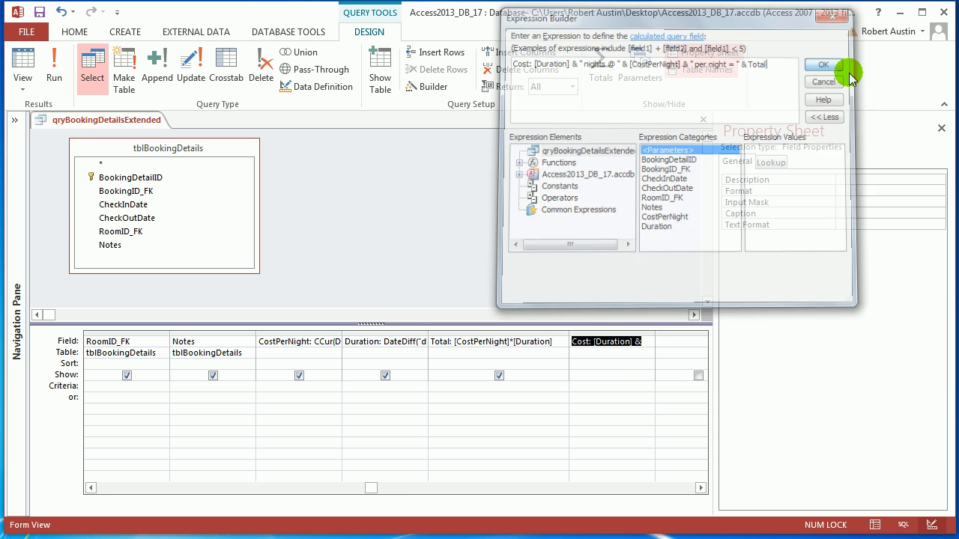
Run the query, narrow the CheckInDate column and widen the Cost column until its full text can be read
{"action": "left_click", "coordinate": [55, 62]}
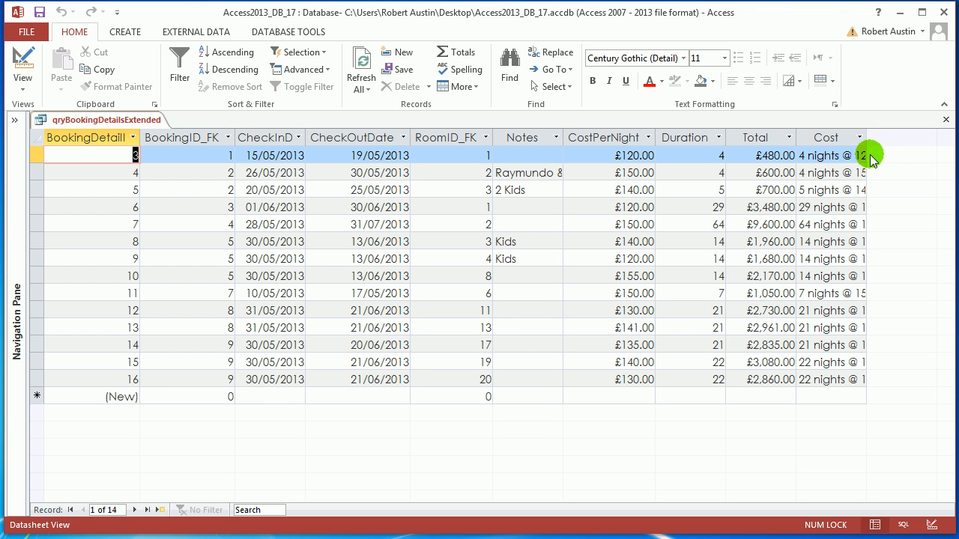
{"action": "double_click", "coordinate": [866, 139]}
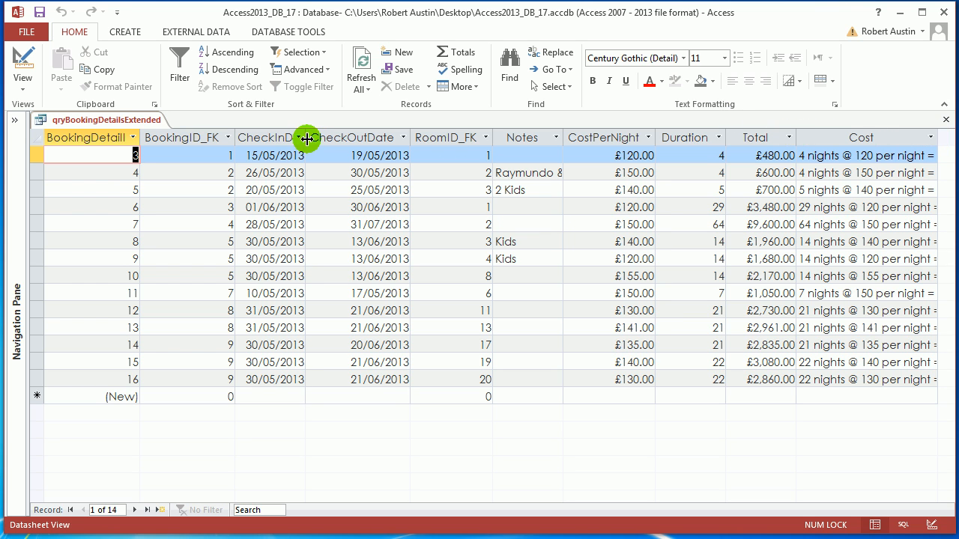
{"action": "left_click_drag", "start_coordinate": [305, 138], "coordinate": [278, 137]}
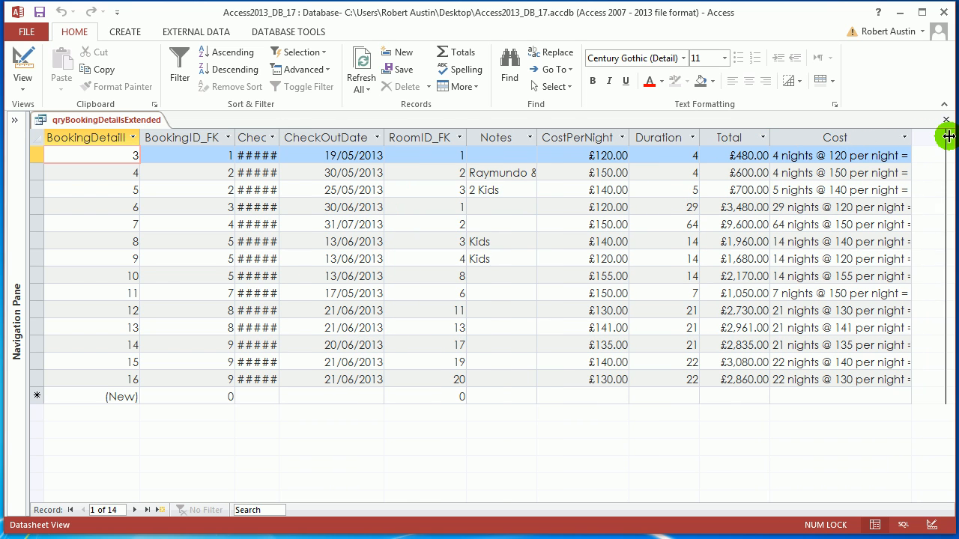
{"action": "left_click_drag", "start_coordinate": [949, 137], "coordinate": [945, 134]}
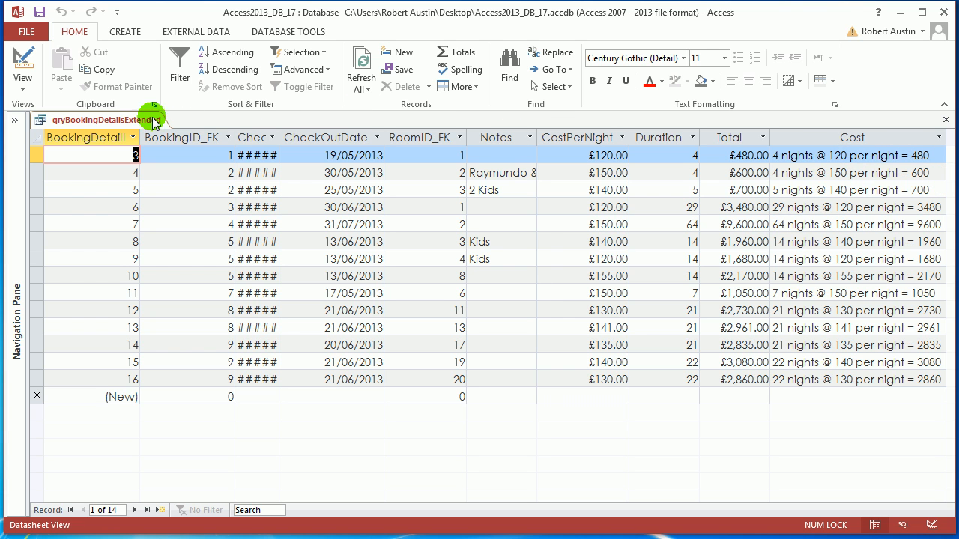
{"action": "left_click_drag", "start_coordinate": [835, 154], "coordinate": [857, 154]}
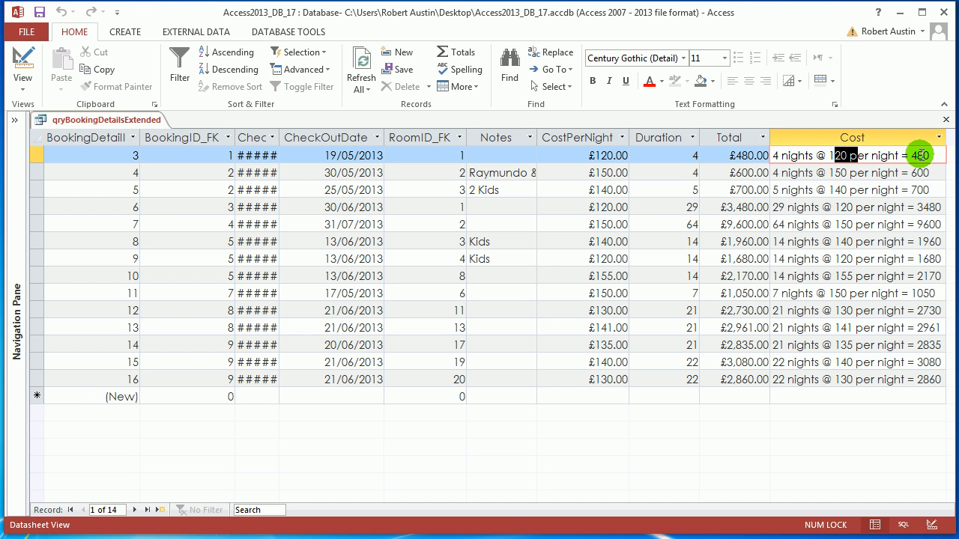
Edit the Cost expression to put a £ sign directly before the [CostPerNight] and [Total] values, and rerun the query
{"action": "left_click", "coordinate": [912, 155]}
{"action": "right_click", "coordinate": [143, 120]}
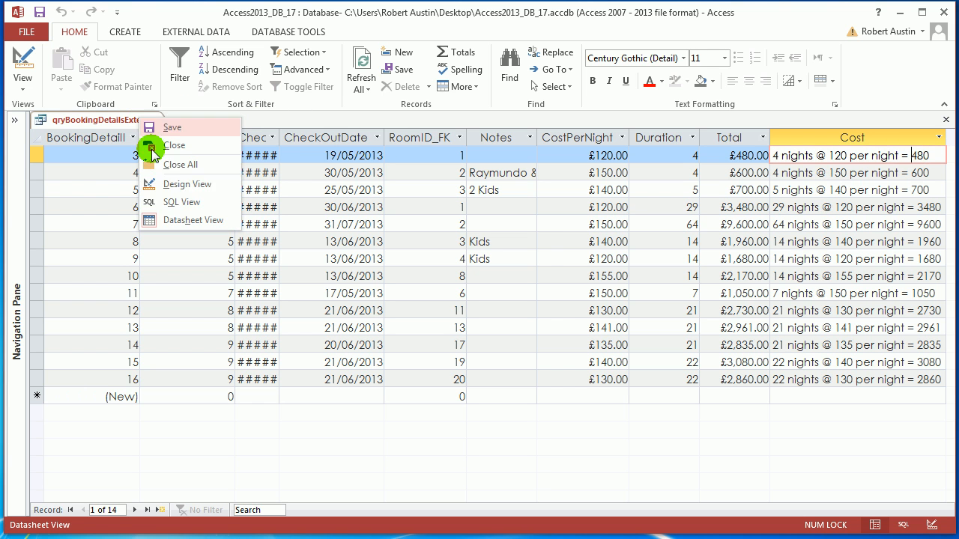
{"action": "left_click", "coordinate": [175, 184]}
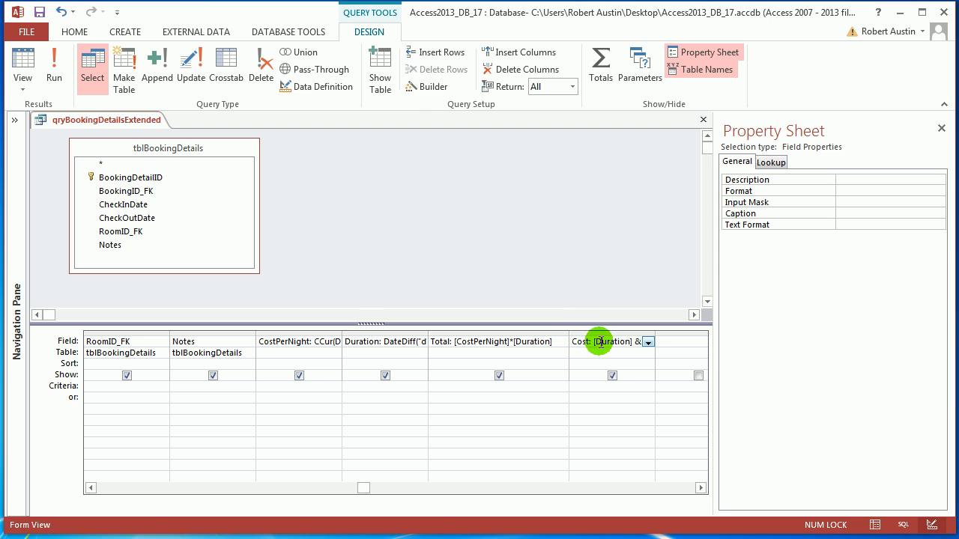
{"action": "left_click", "coordinate": [418, 94]}
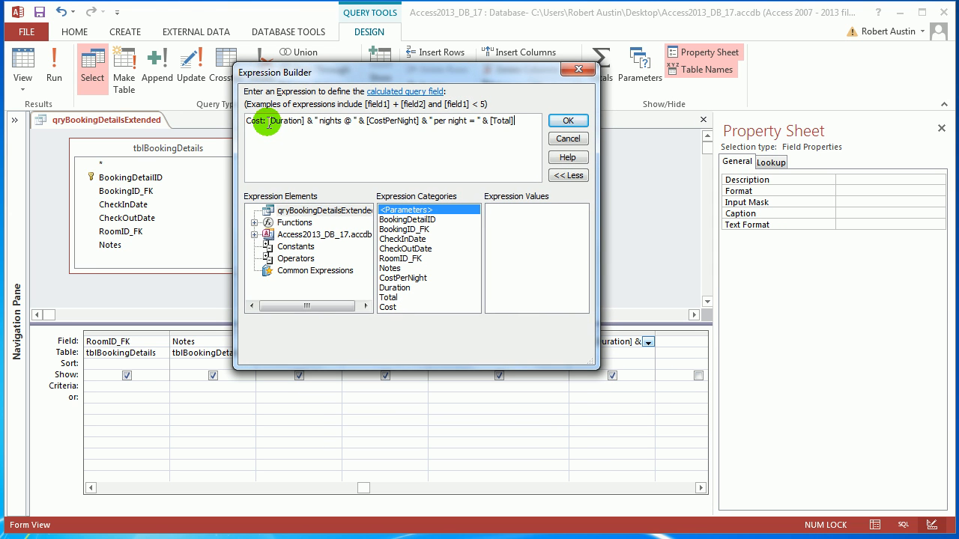
{"action": "left_click_drag", "start_coordinate": [268, 123], "coordinate": [313, 122]}
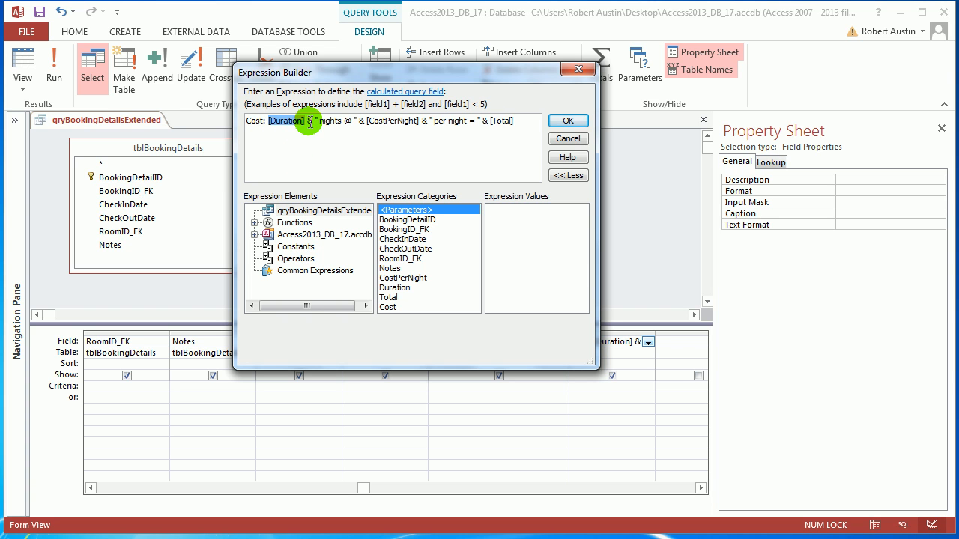
{"action": "left_click", "coordinate": [310, 121]}
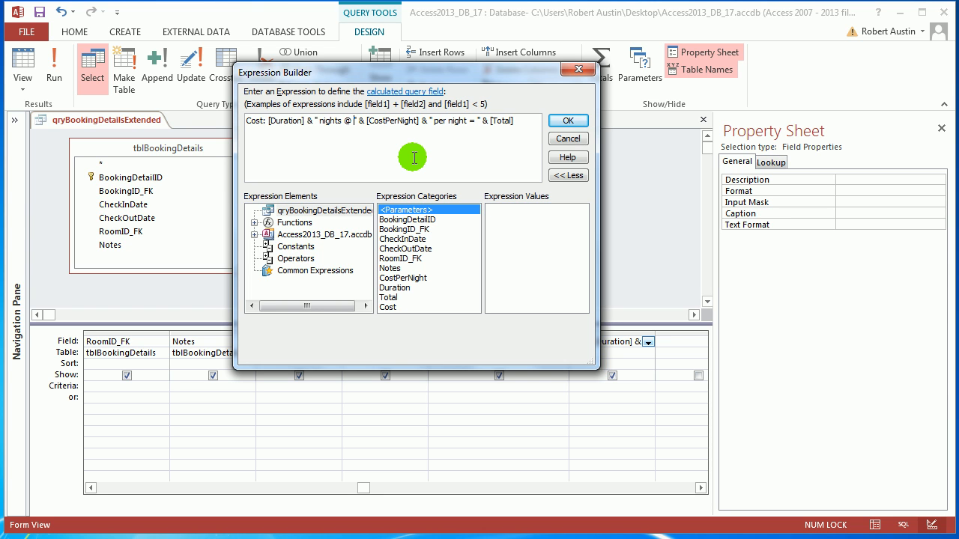
{"action": "type", "text": "£"}
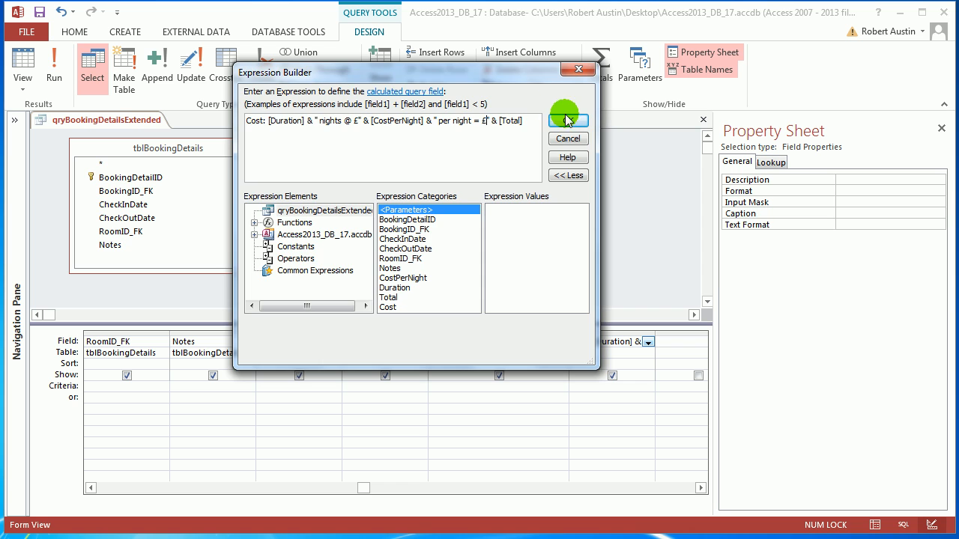
{"action": "left_click", "coordinate": [566, 121]}
{"action": "left_click", "coordinate": [54, 68]}
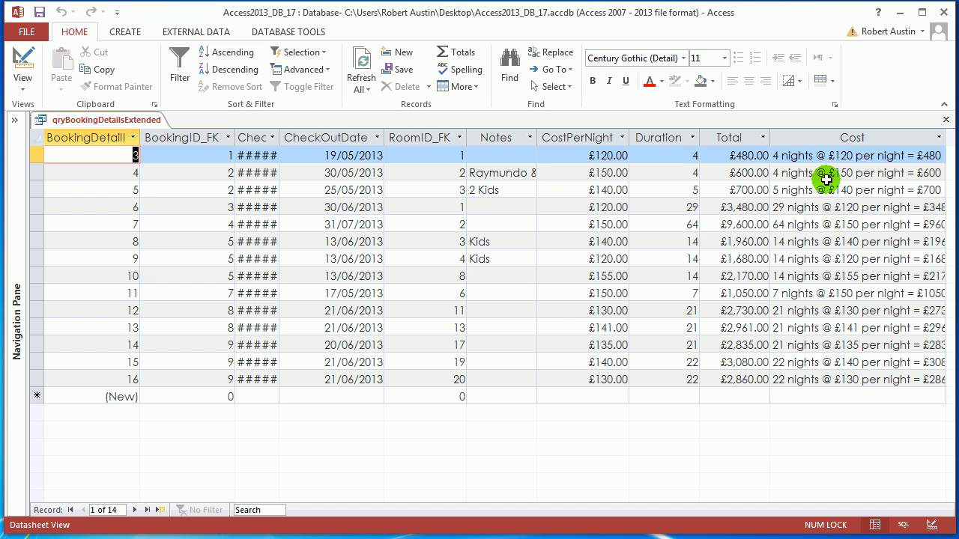
Fit the CheckInDate column's width to its contents and save the qryBookingDetailsExtended query
{"action": "double_click", "coordinate": [278, 137]}
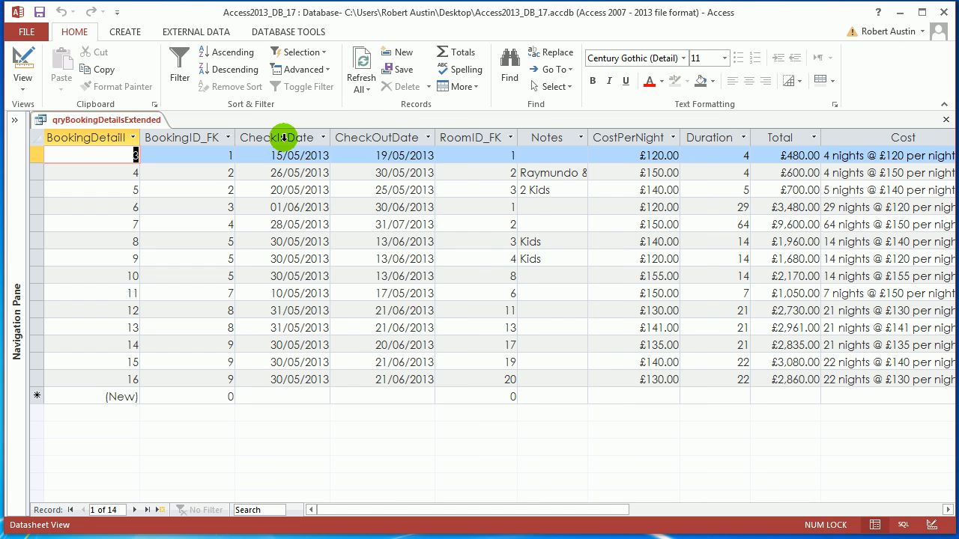
{"action": "right_click", "coordinate": [128, 121]}
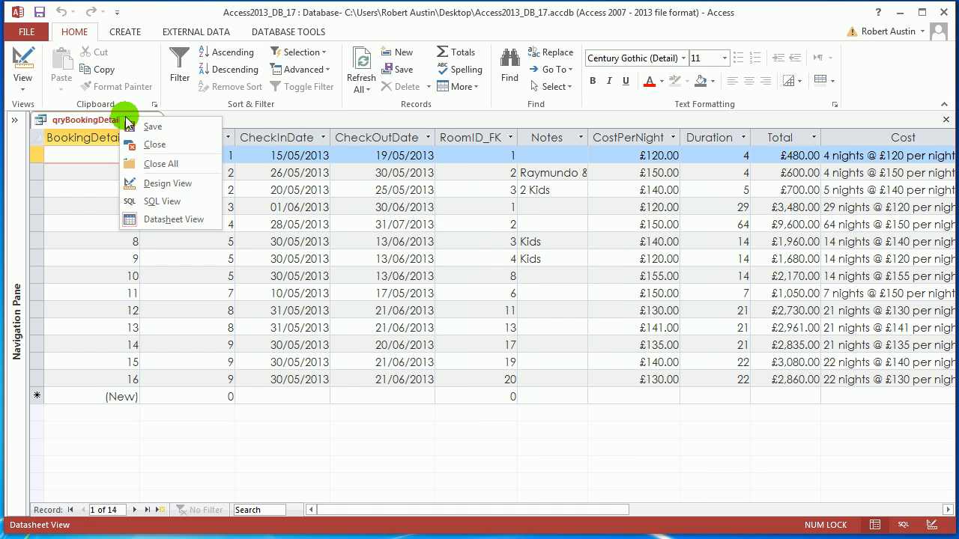
{"action": "left_click", "coordinate": [134, 124]}
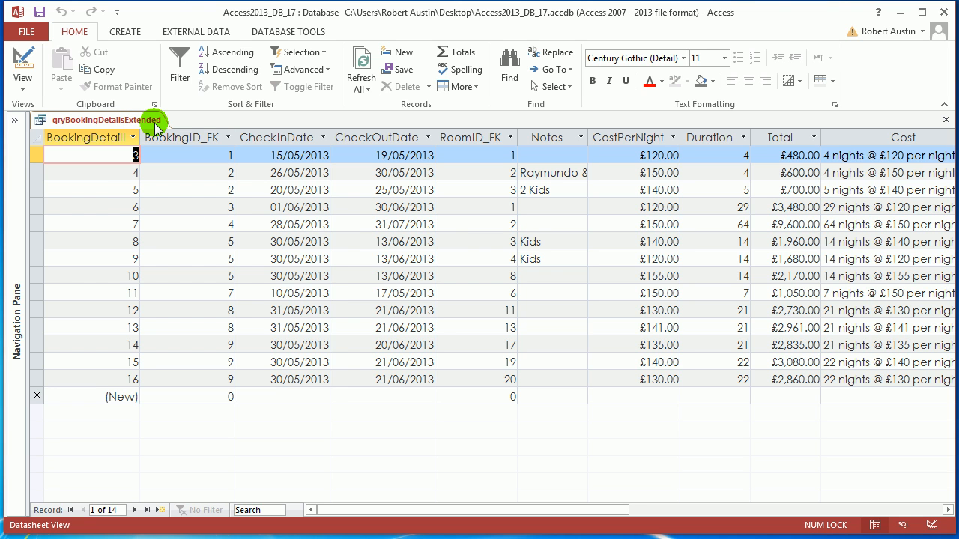